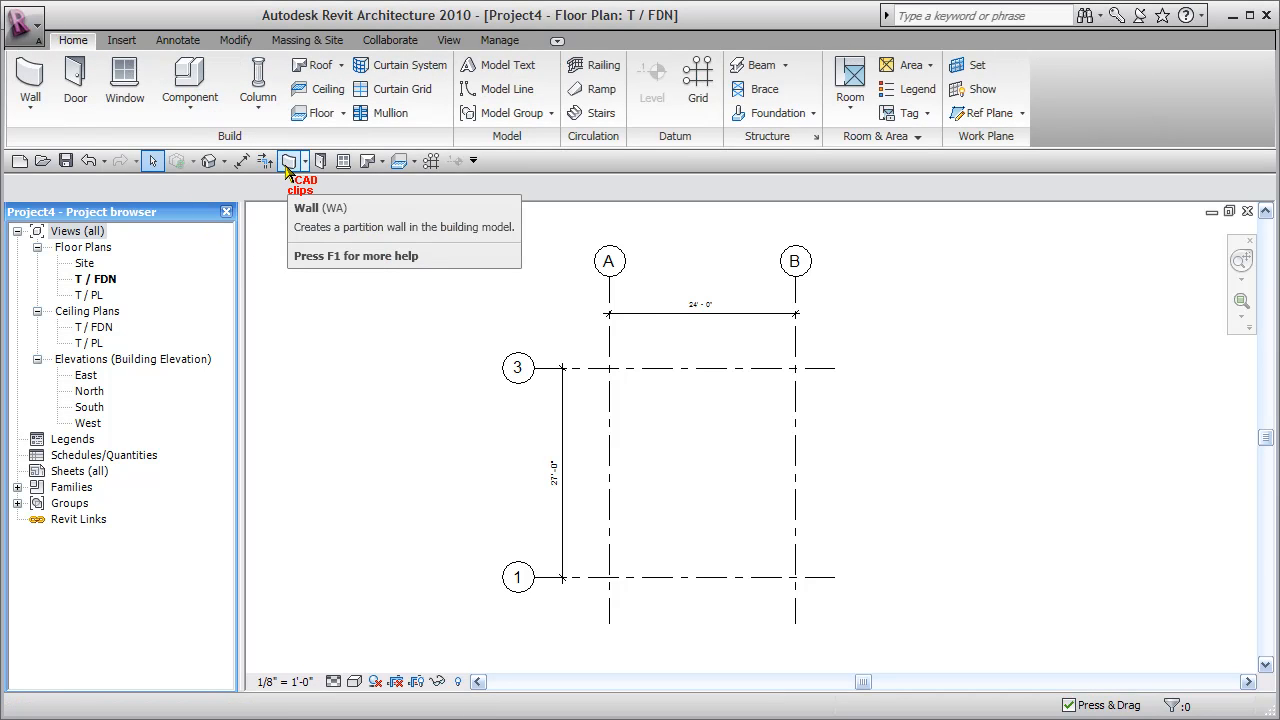
# Start the Wall tool with the Basic Wall type Generic - 8".
pyautogui.click(30, 76)
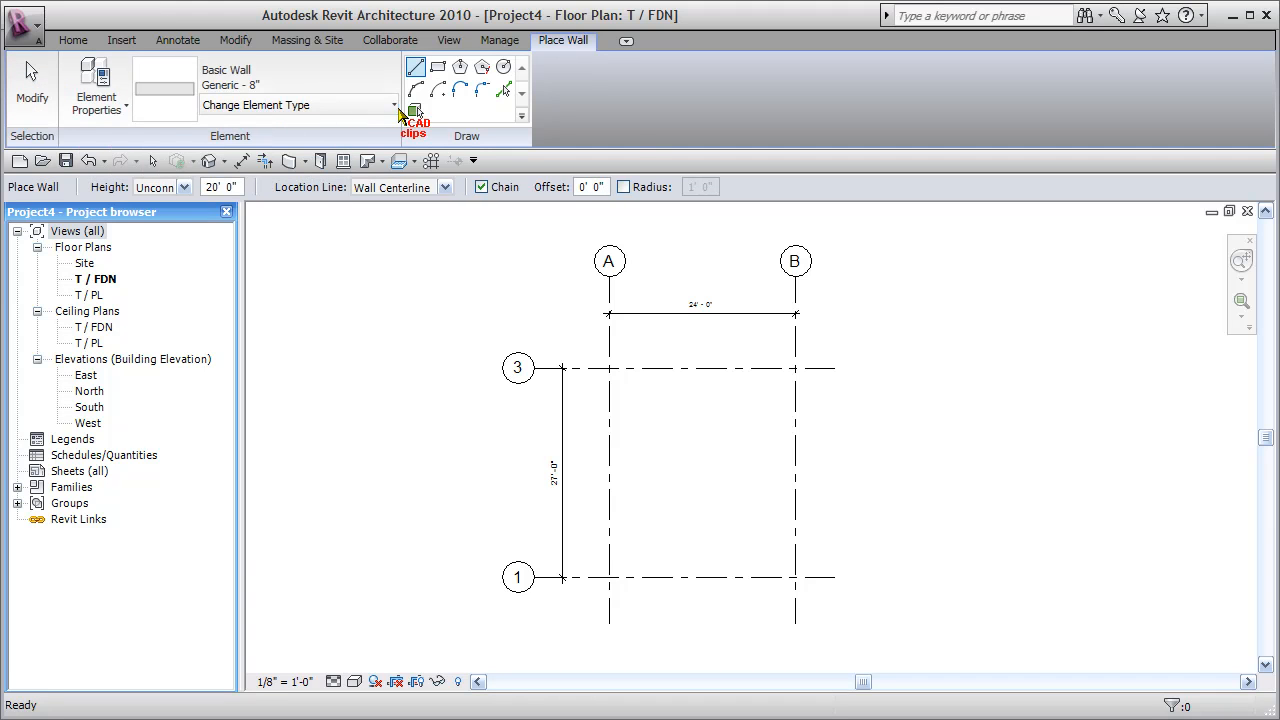
pyautogui.click(395, 106)
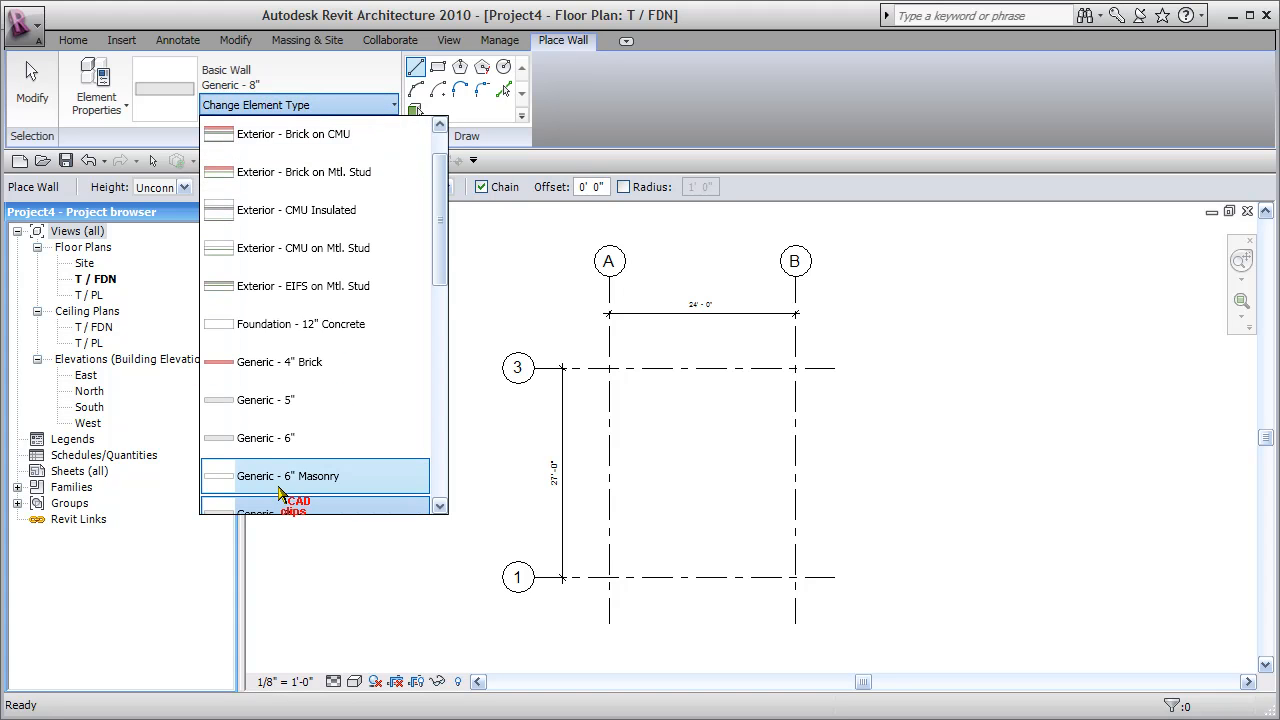
pyautogui.moveTo(442, 228); pyautogui.dragTo(452, 305)
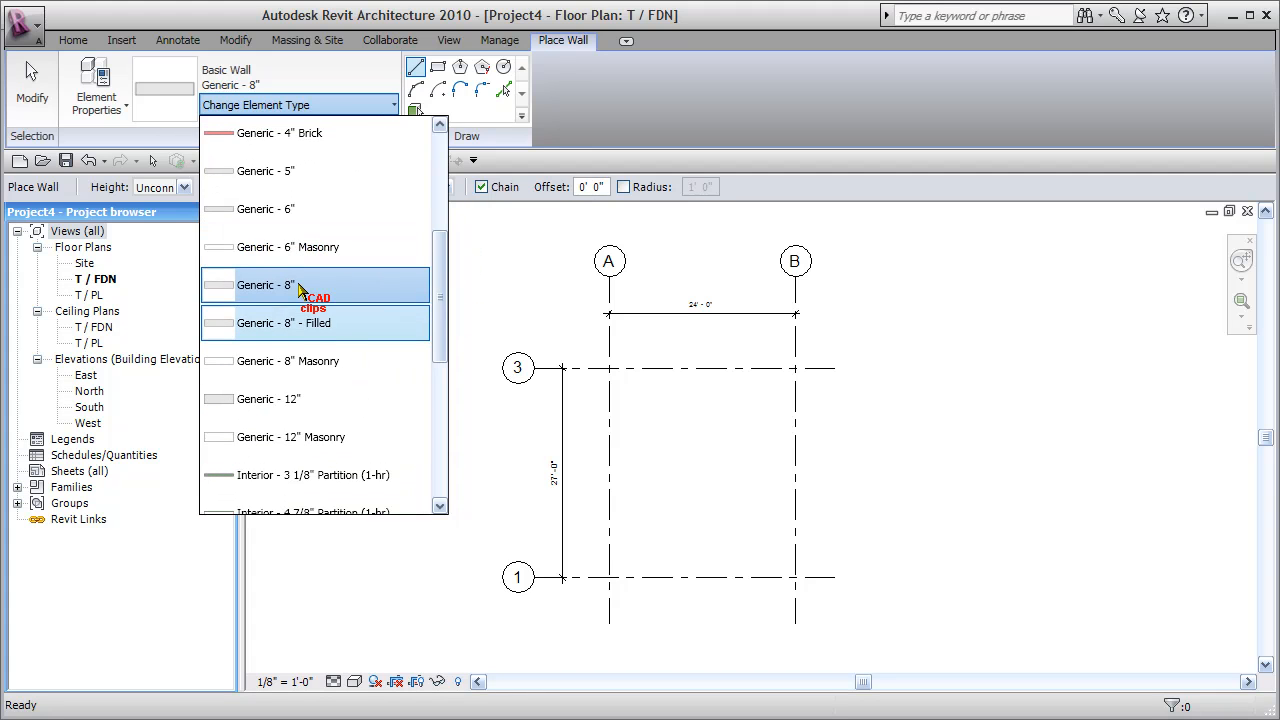
pyautogui.click(257, 290)
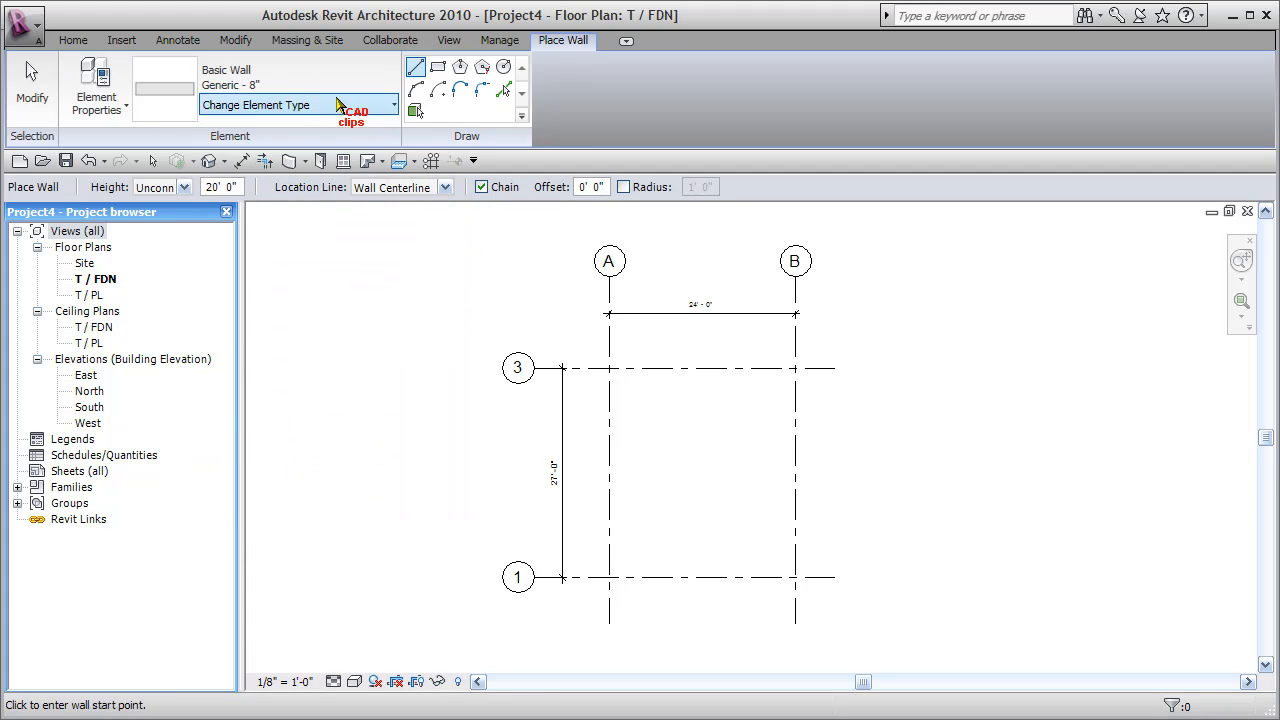
# Duplicate the Generic - 8" wall type under the name Garage Wall.
pyautogui.click(127, 108)
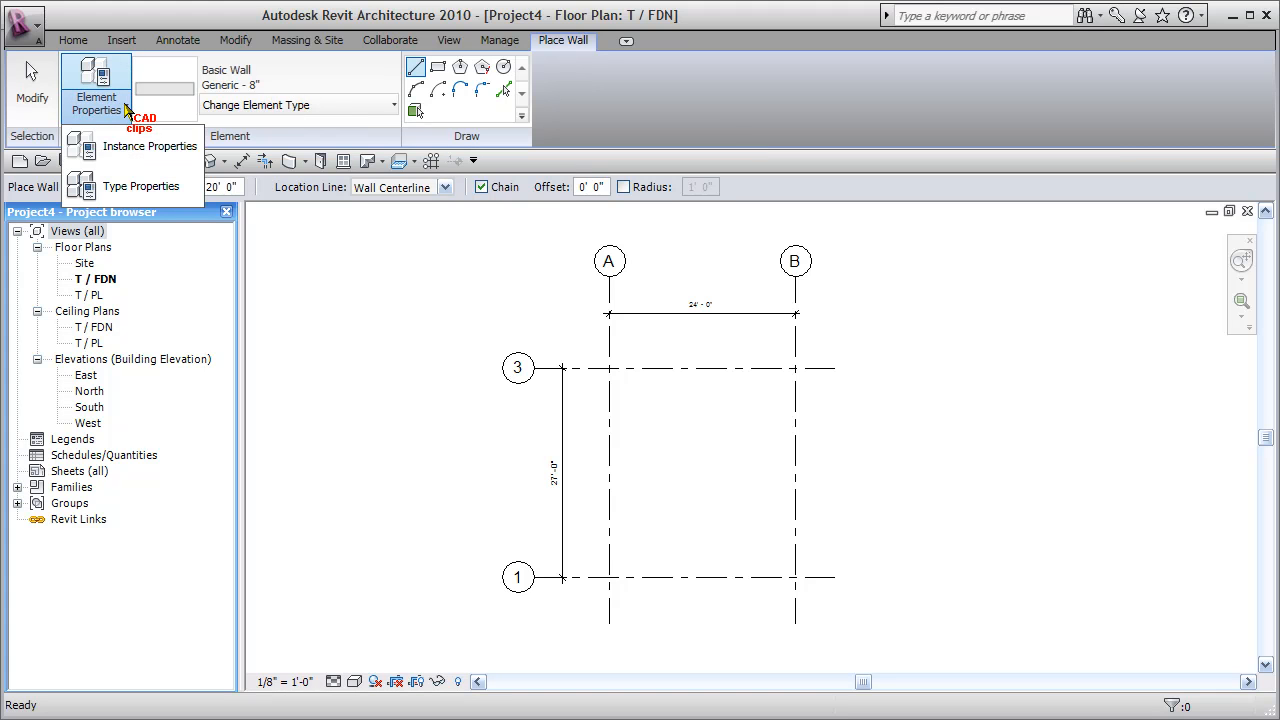
pyautogui.click(140, 187)
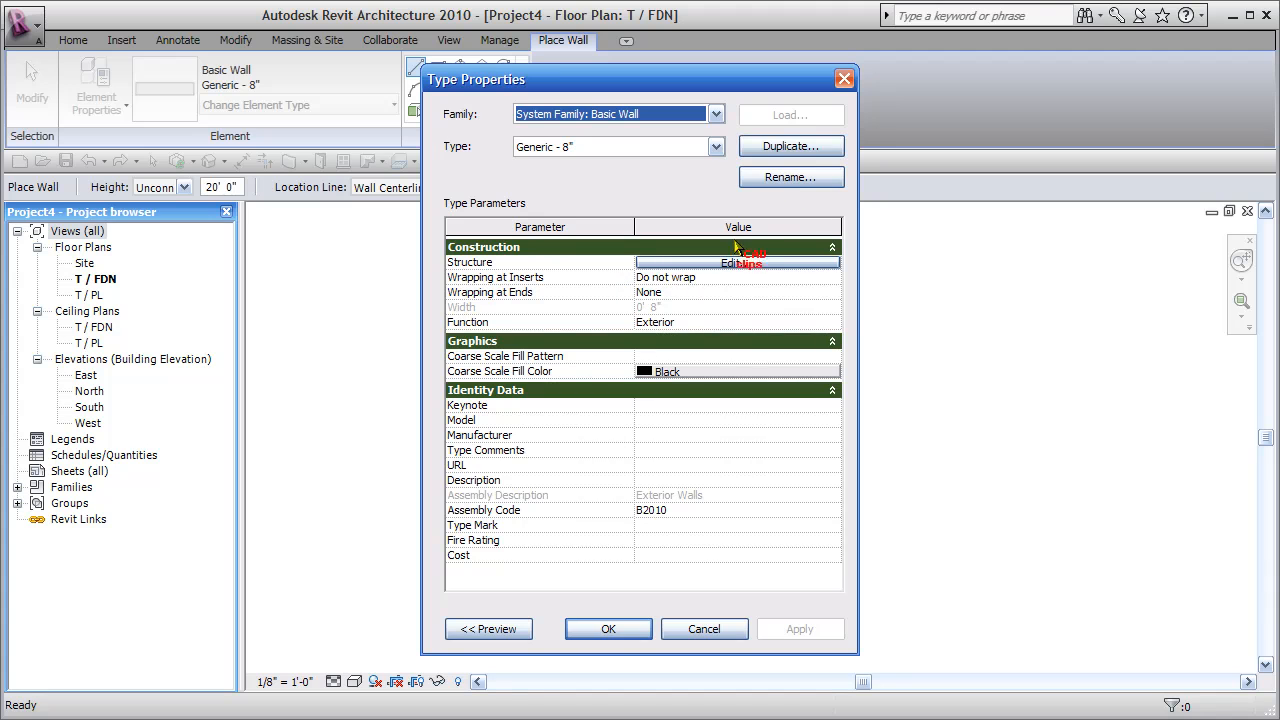
pyautogui.click(813, 147)
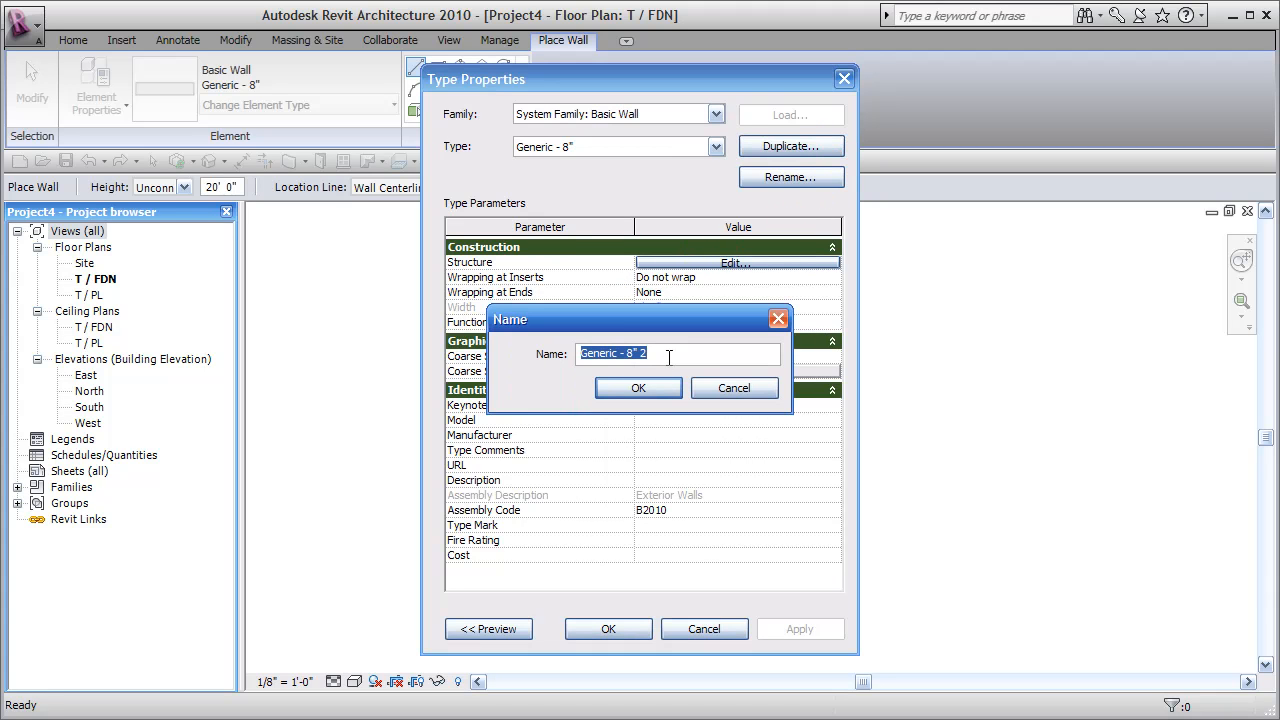
pyautogui.write('Garage Wall')
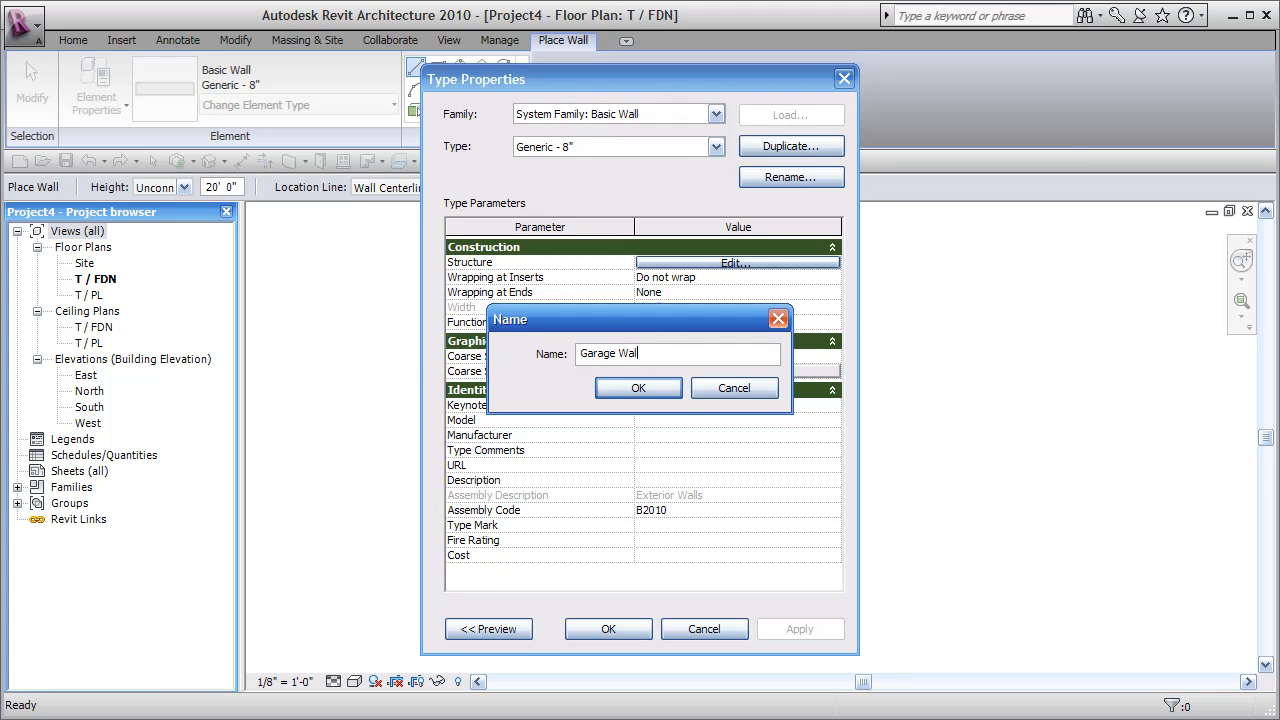
pyautogui.click(660, 390)
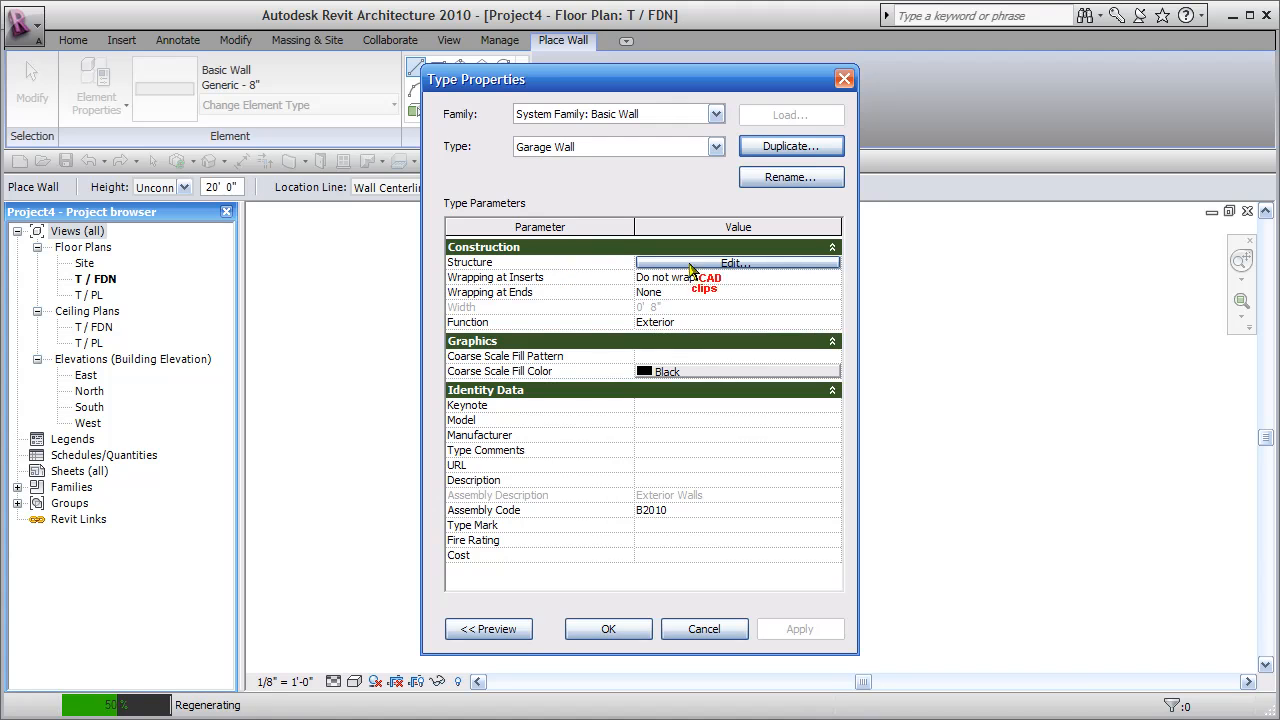
# Open the Garage Wall structure for editing with its preview displayed, and highlight the two core boundary rows.
pyautogui.click(733, 265)
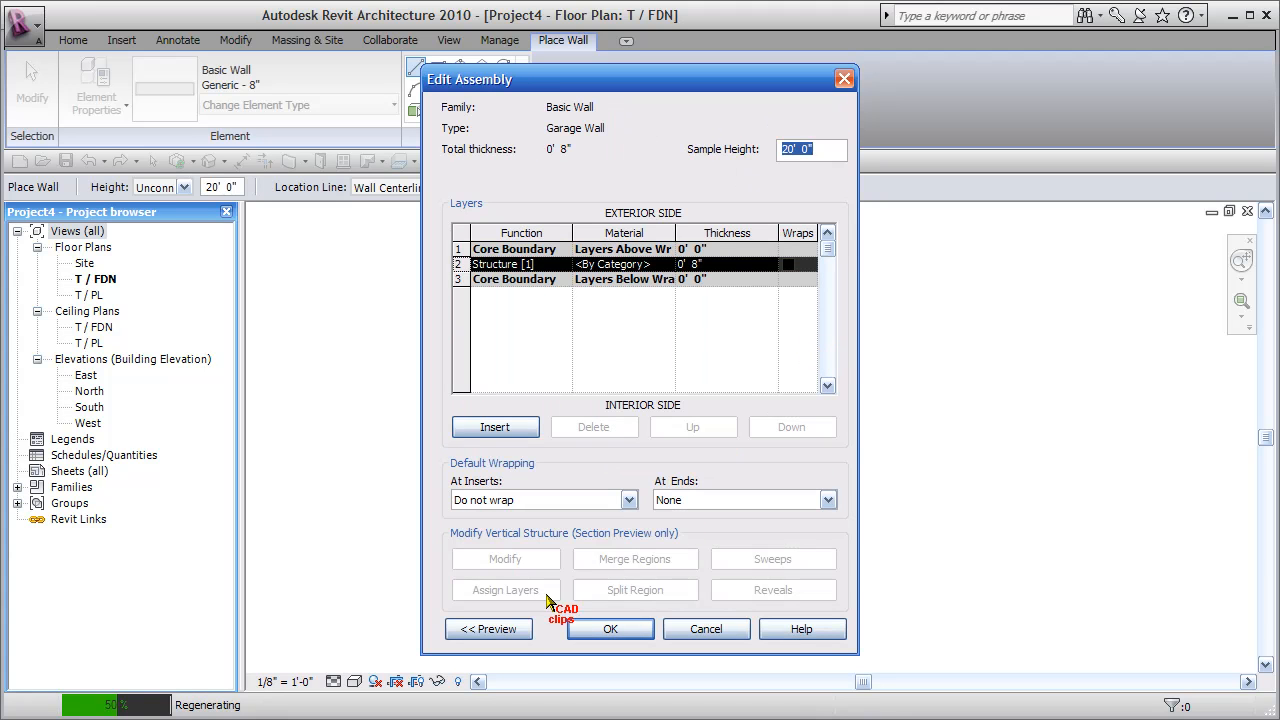
pyautogui.click(502, 628)
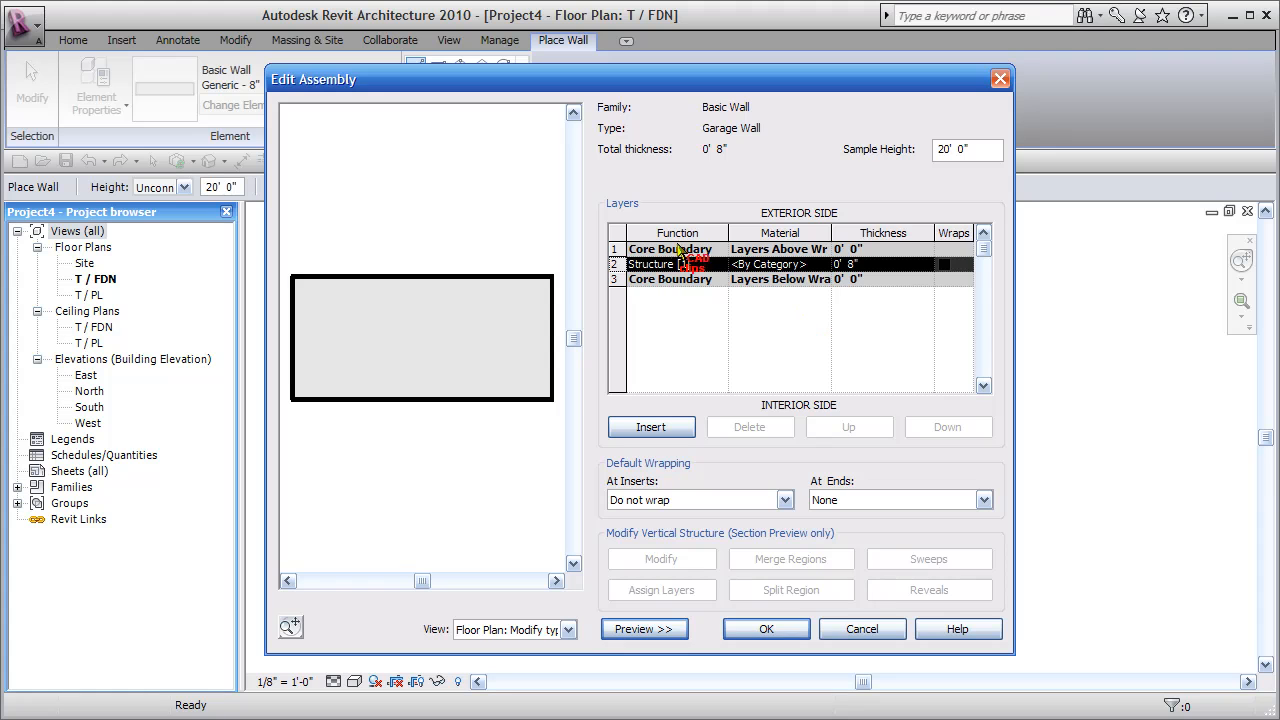
pyautogui.click(618, 249)
pyautogui.click(618, 280)
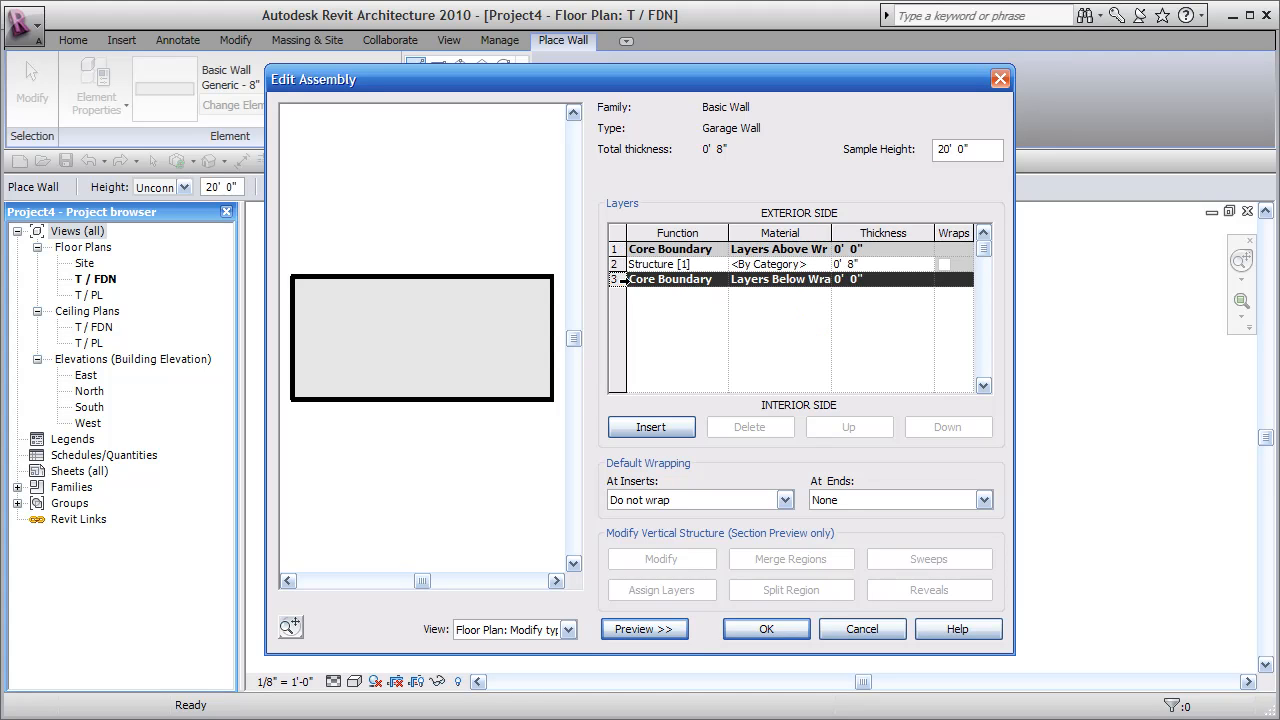
# Insert a Substrate [2] layer on the exterior side of the structure layer and set its thickness to 3/16".
pyautogui.click(617, 264)
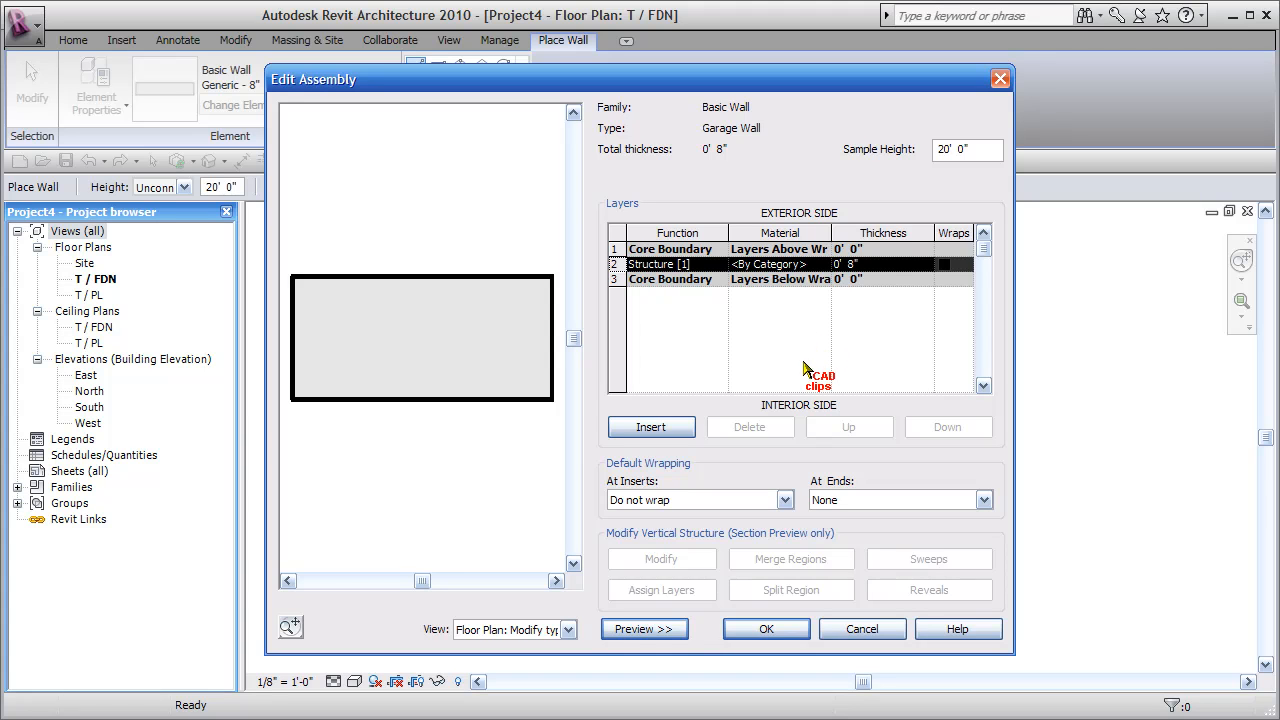
pyautogui.click(665, 430)
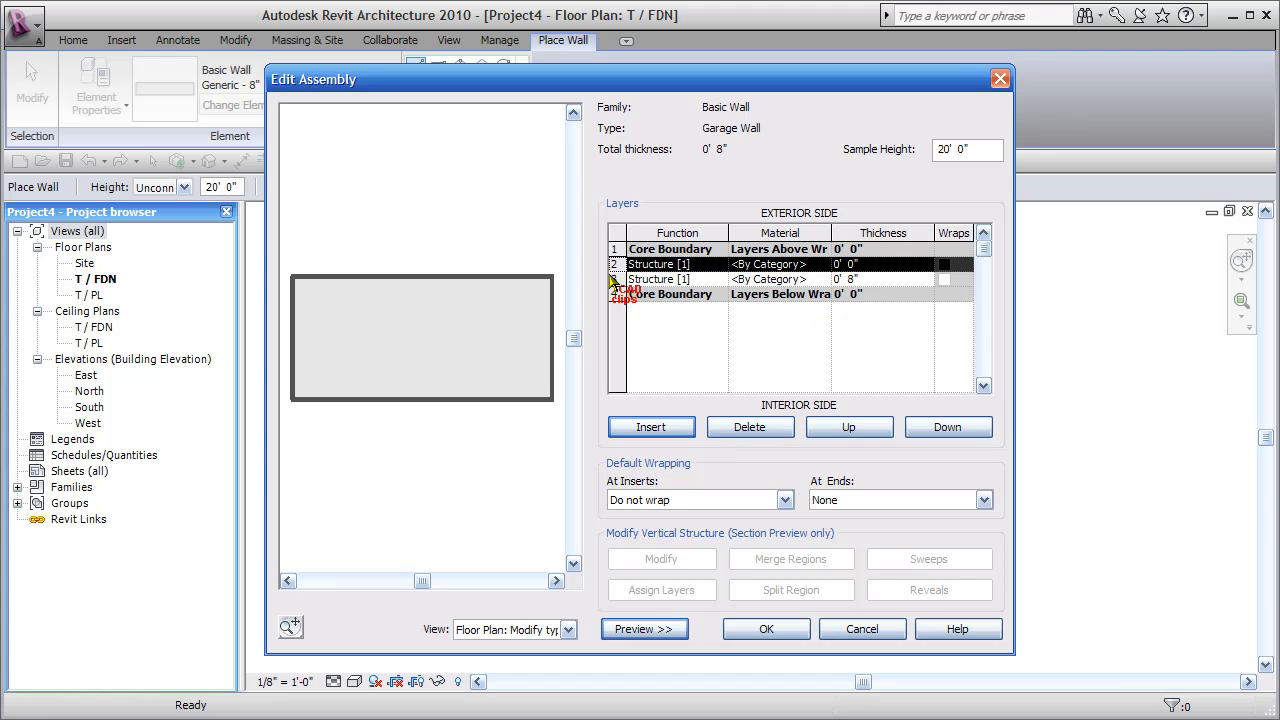
pyautogui.click(720, 264)
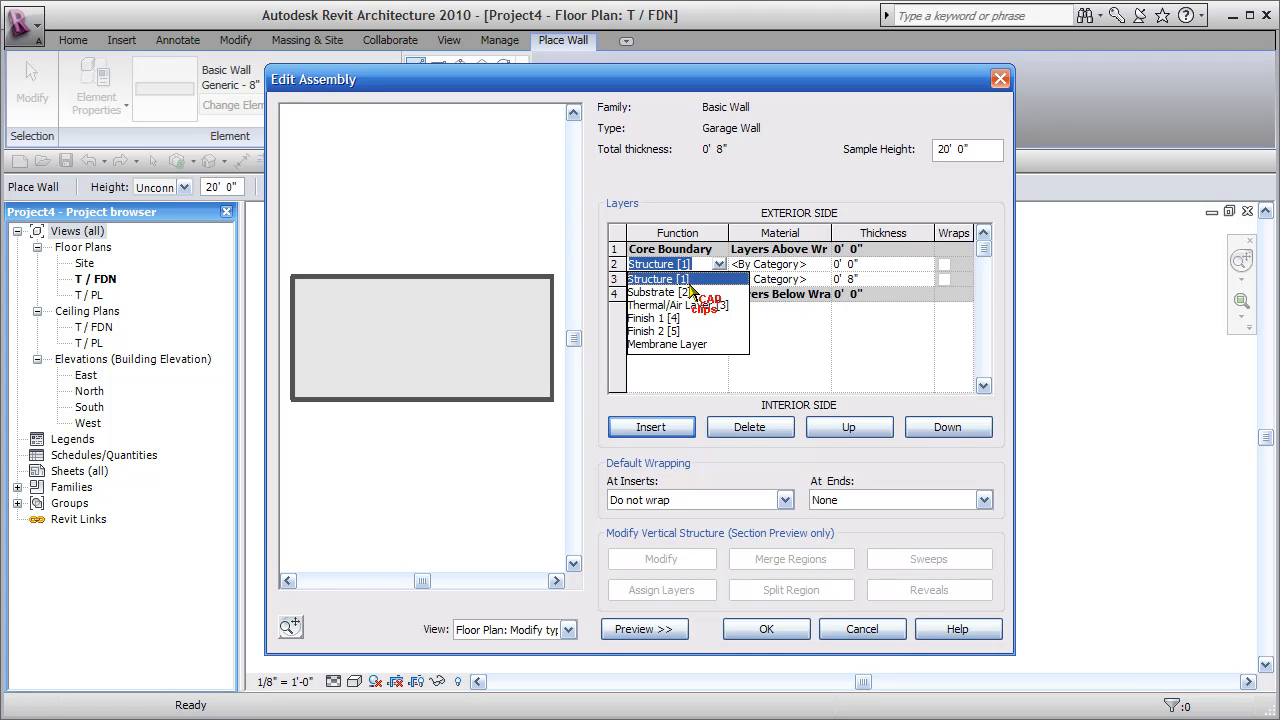
pyautogui.click(689, 292)
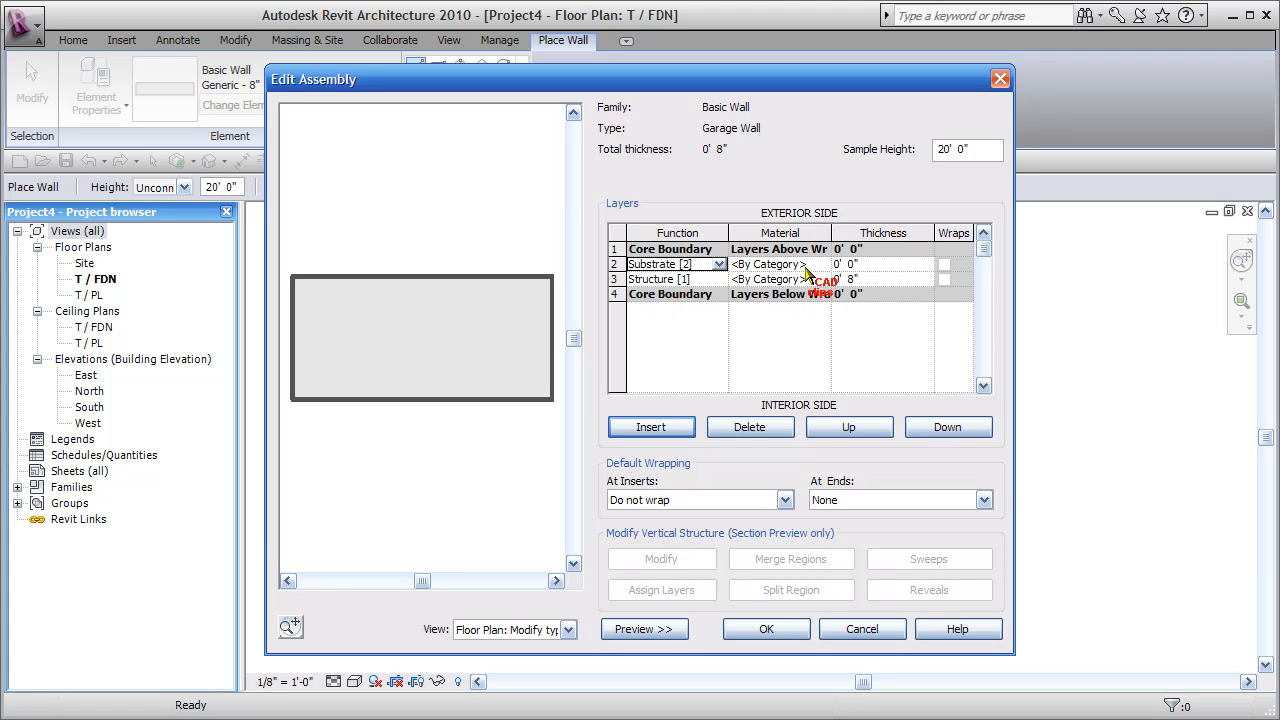
pyautogui.click(925, 264)
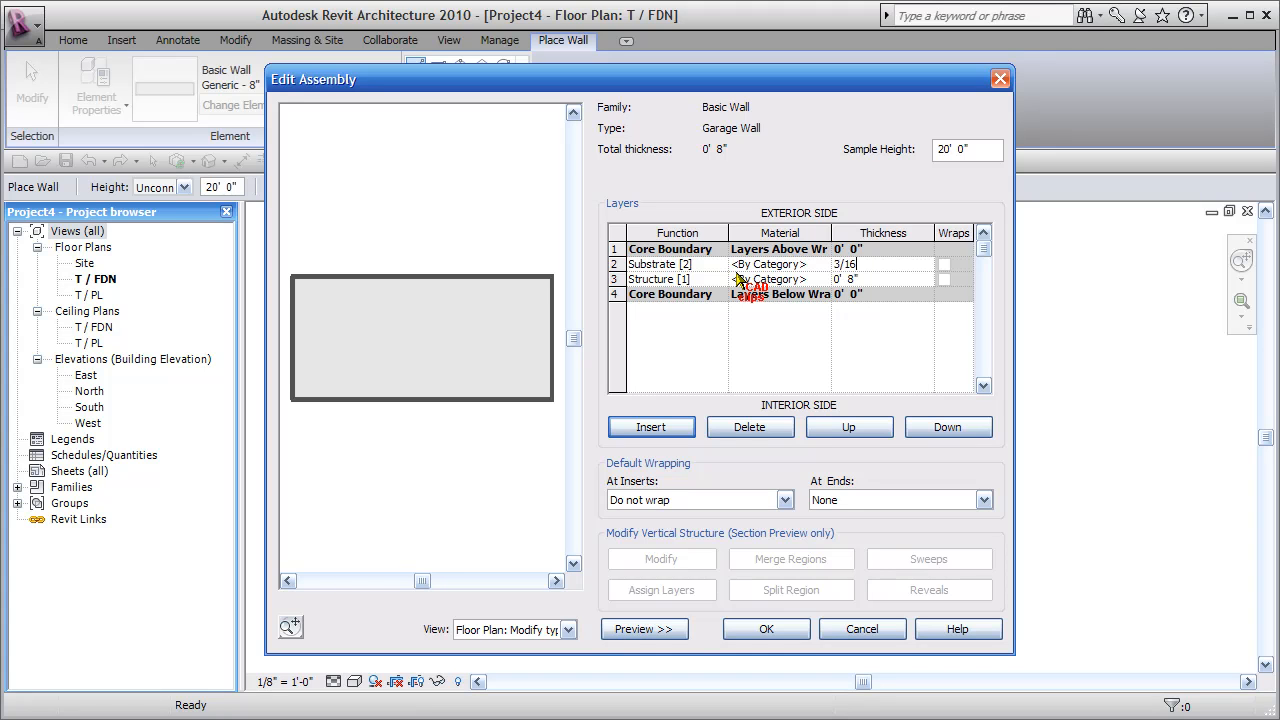
pyautogui.press('Return')
# Assign the Wood - Sheathing - plywood material to the substrate layer.
pyautogui.click(823, 264)
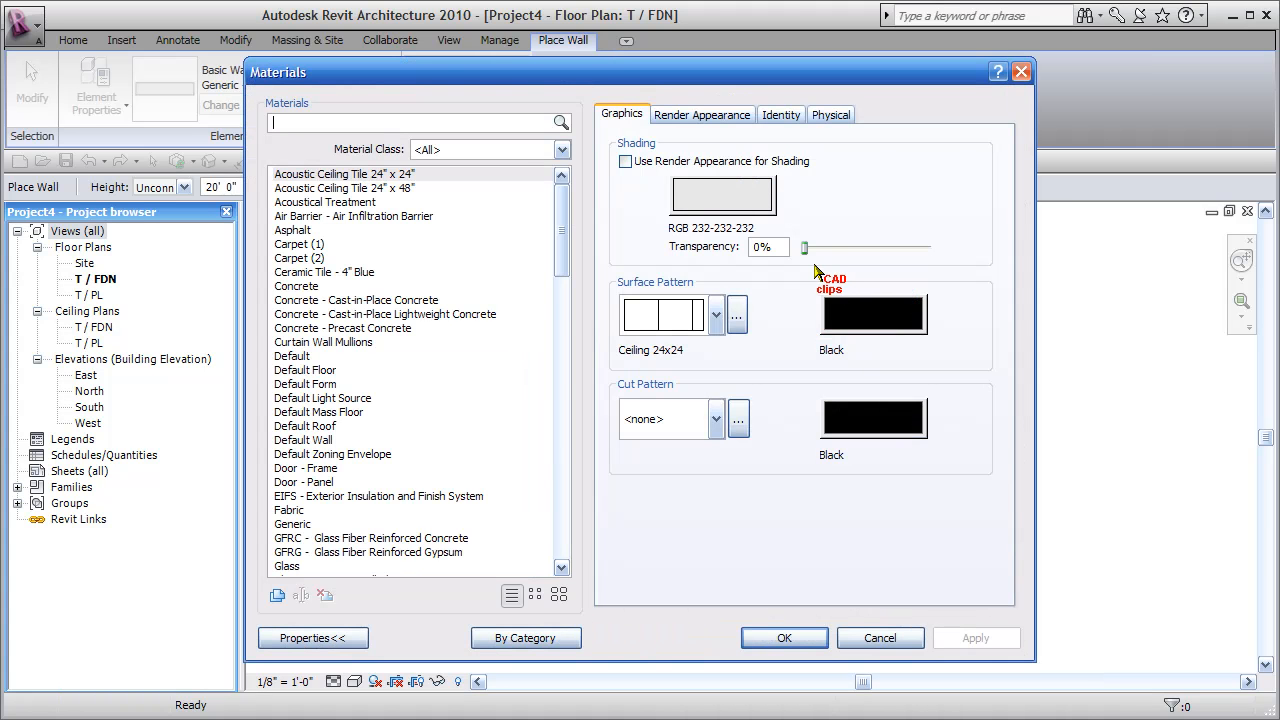
pyautogui.moveTo(562, 240); pyautogui.dragTo(562, 540)
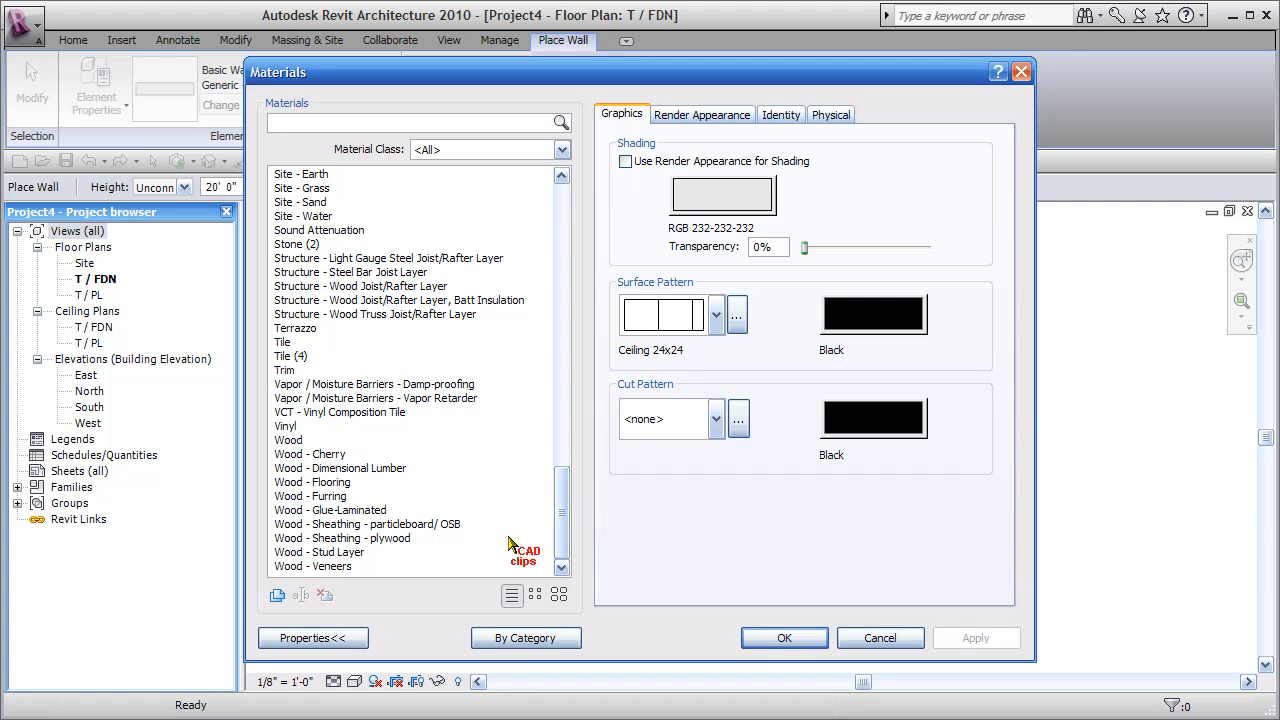
pyautogui.click(384, 538)
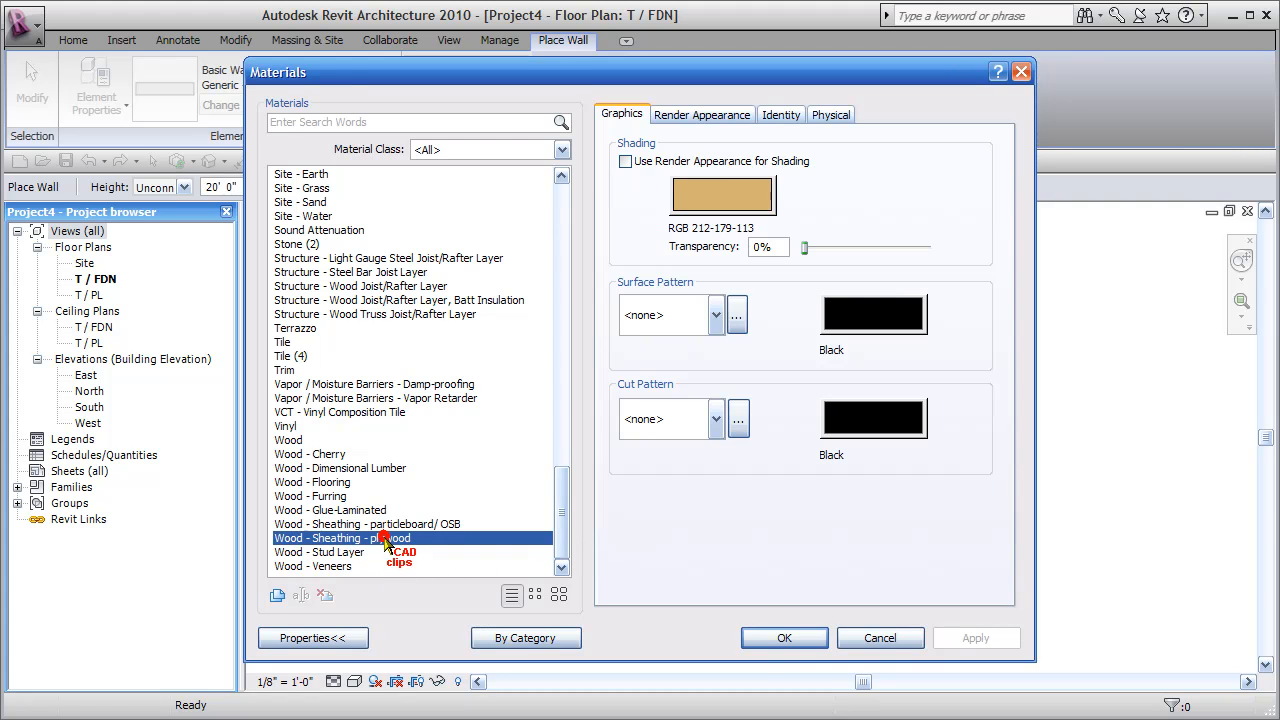
pyautogui.click(765, 638)
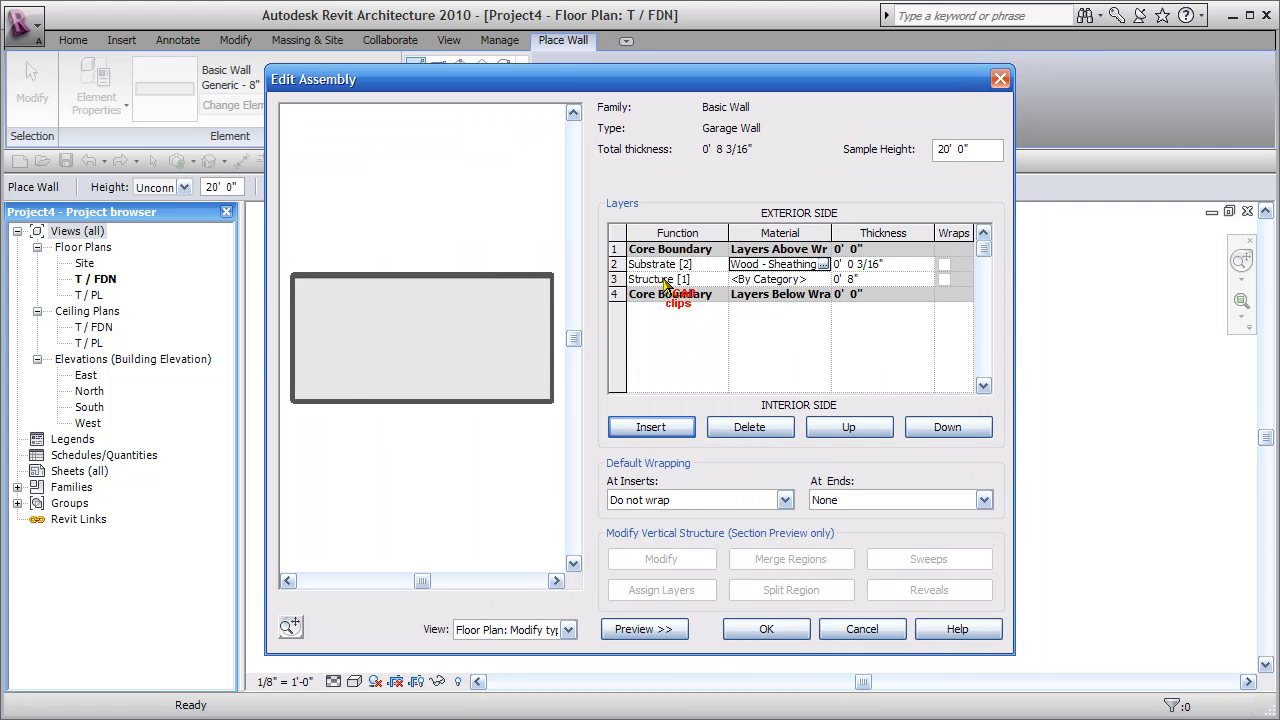
# Assign the Wood - Stud Layer material to the structure layer and set its thickness to 5.5".
pyautogui.click(824, 280)
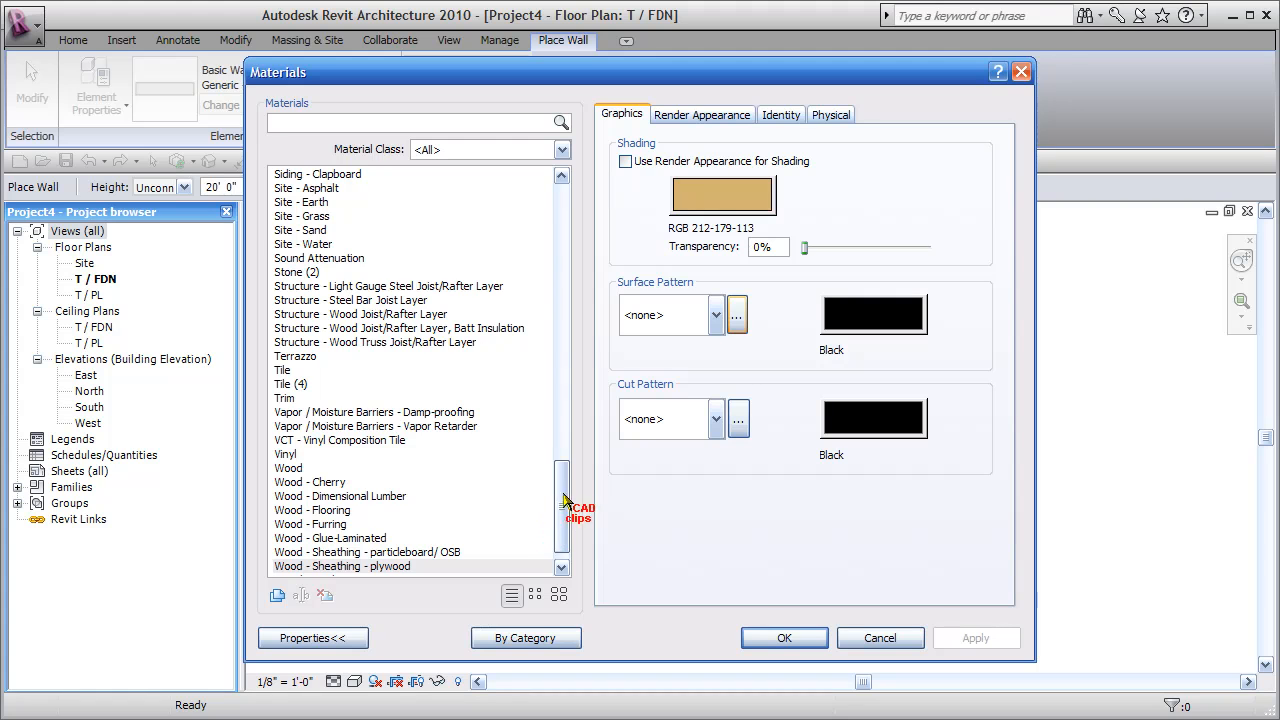
pyautogui.scroll(-1, 566, 512)
pyautogui.click(365, 553)
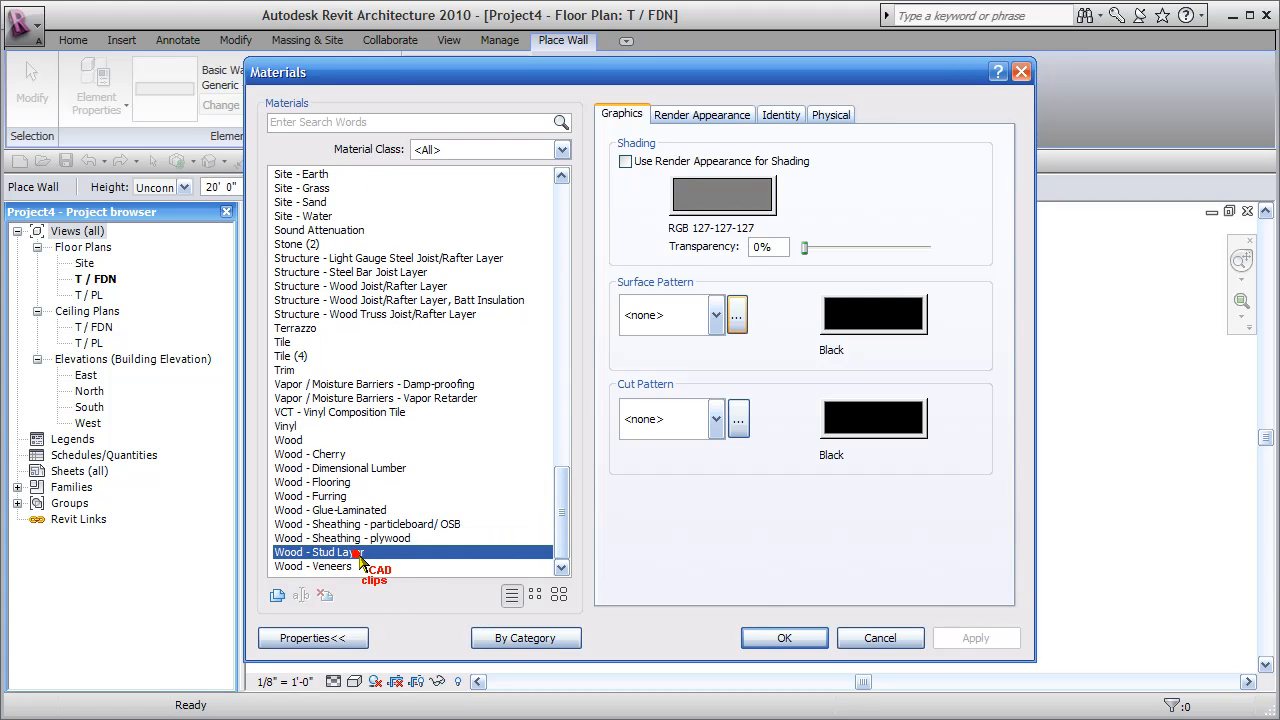
pyautogui.click(808, 638)
pyautogui.click(885, 280)
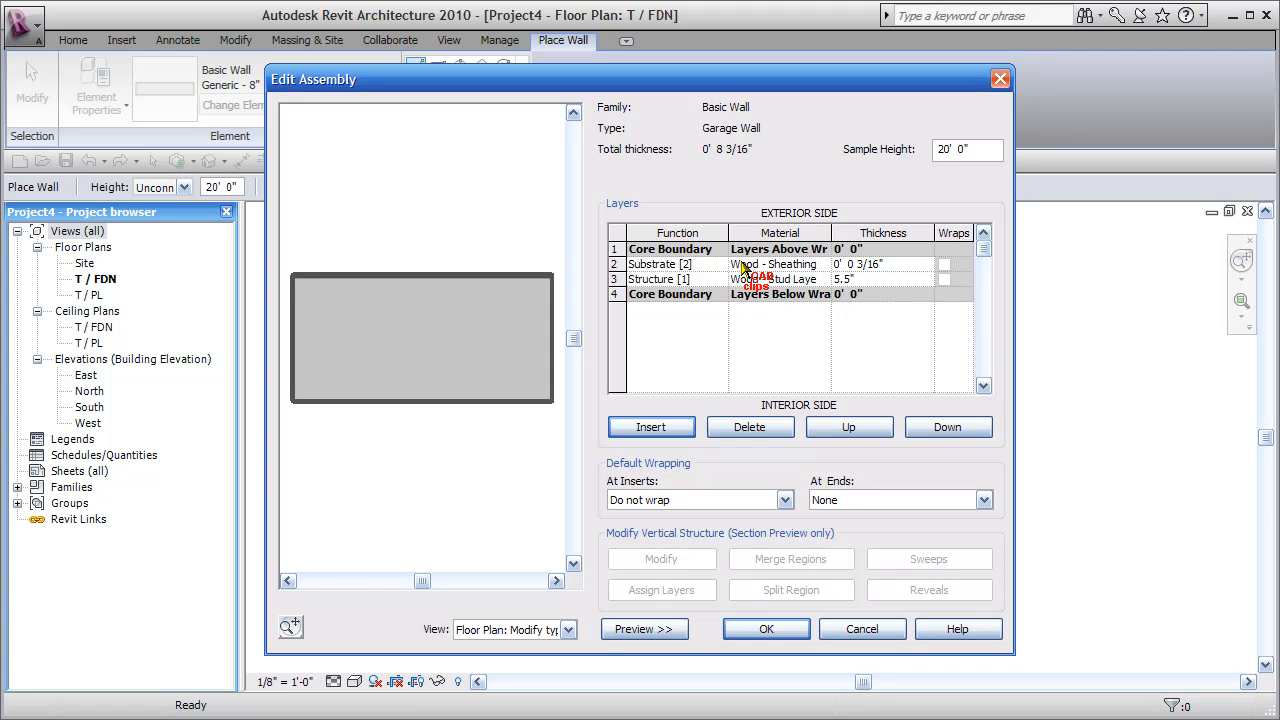
pyautogui.press('Return')
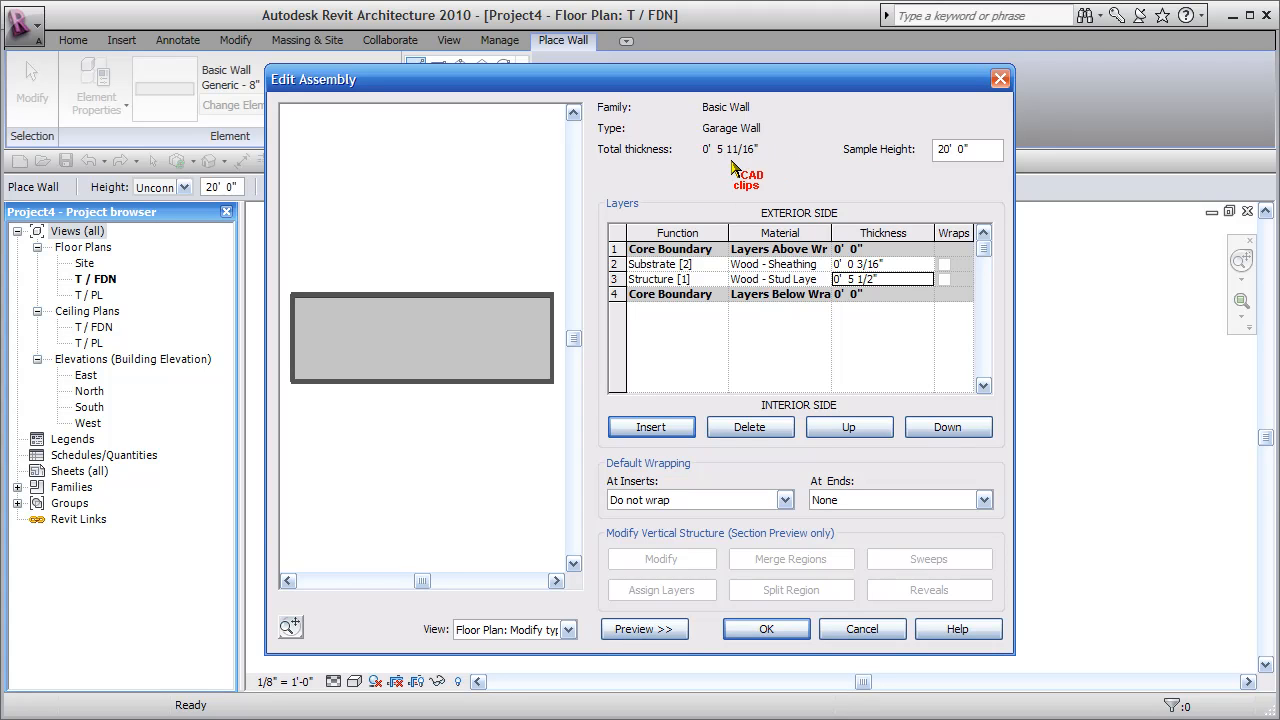
# Insert a layer outside the exterior core boundary with the Siding - Clapboard material and a thickness of 1/2".
pyautogui.click(627, 251)
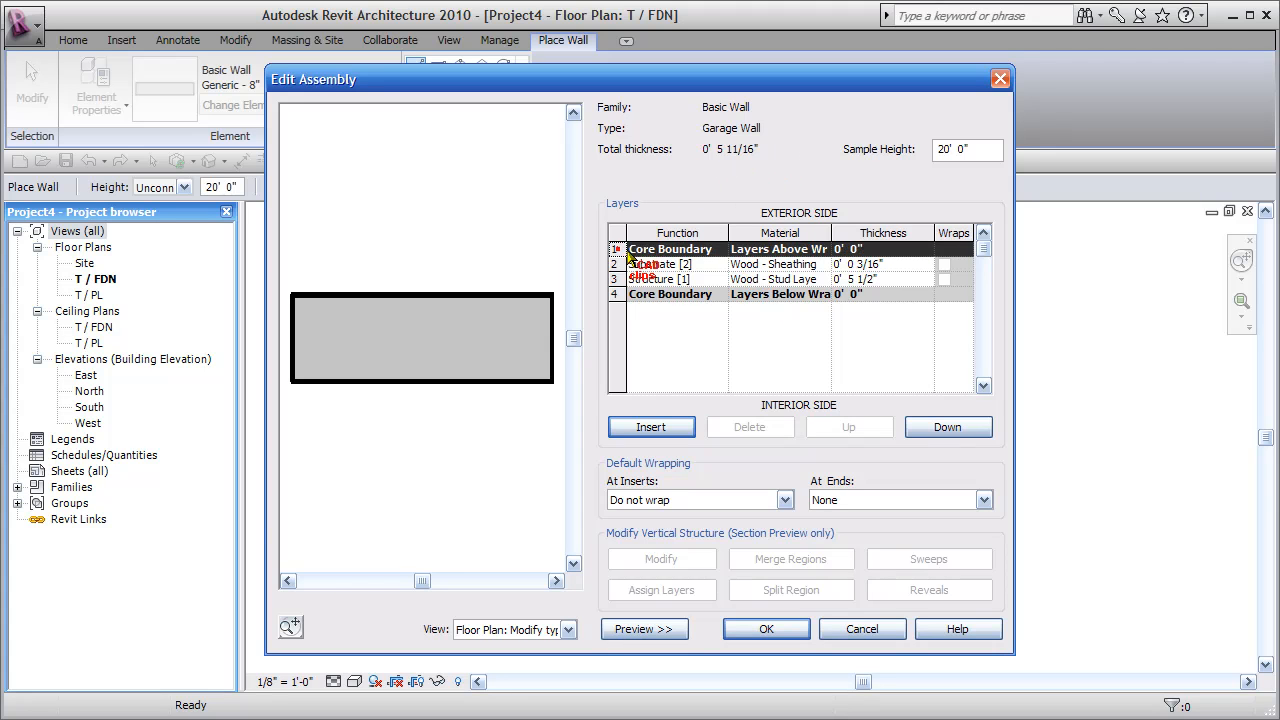
pyautogui.click(681, 428)
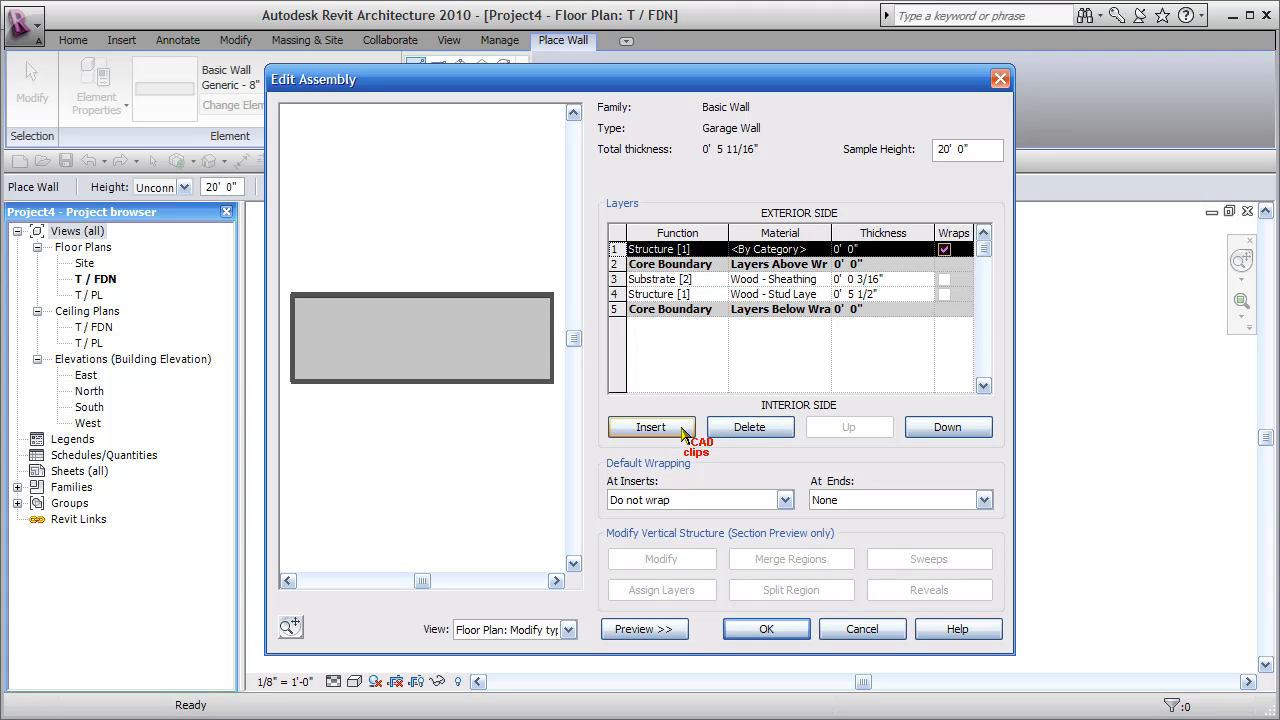
pyautogui.click(820, 250)
pyautogui.click(823, 250)
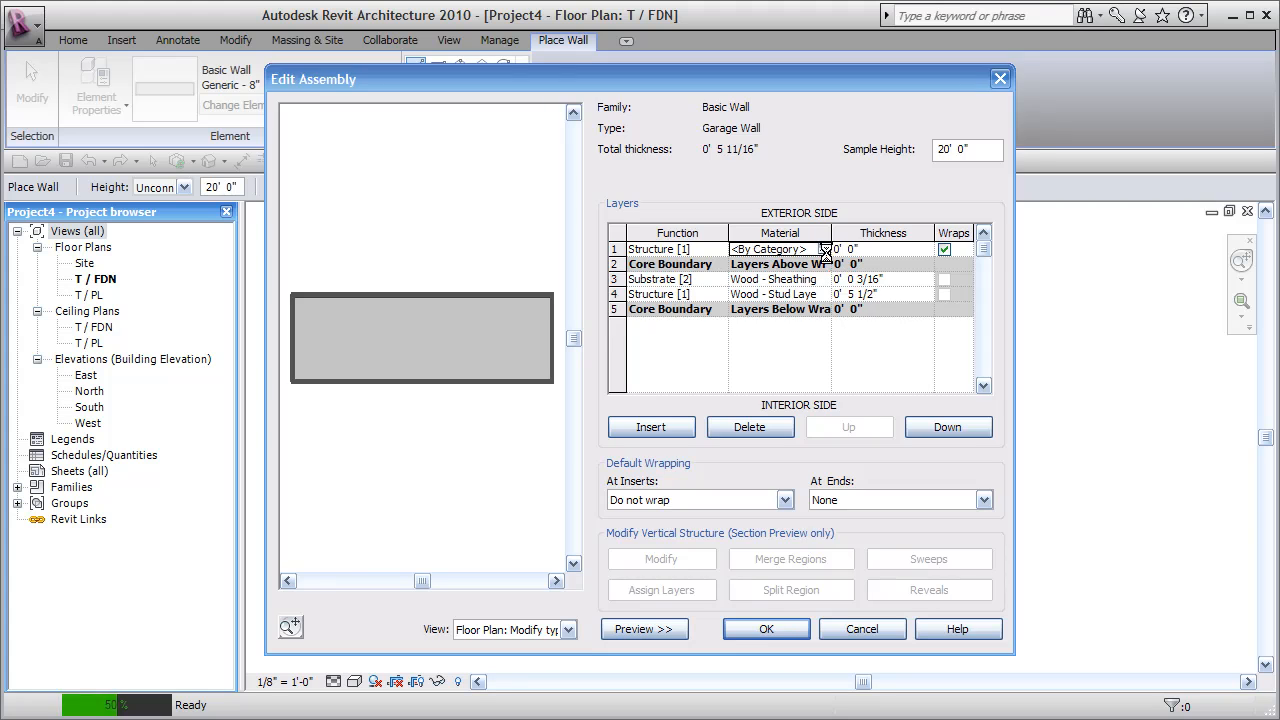
pyautogui.moveTo(562, 507); pyautogui.dragTo(563, 477)
pyautogui.click(338, 286)
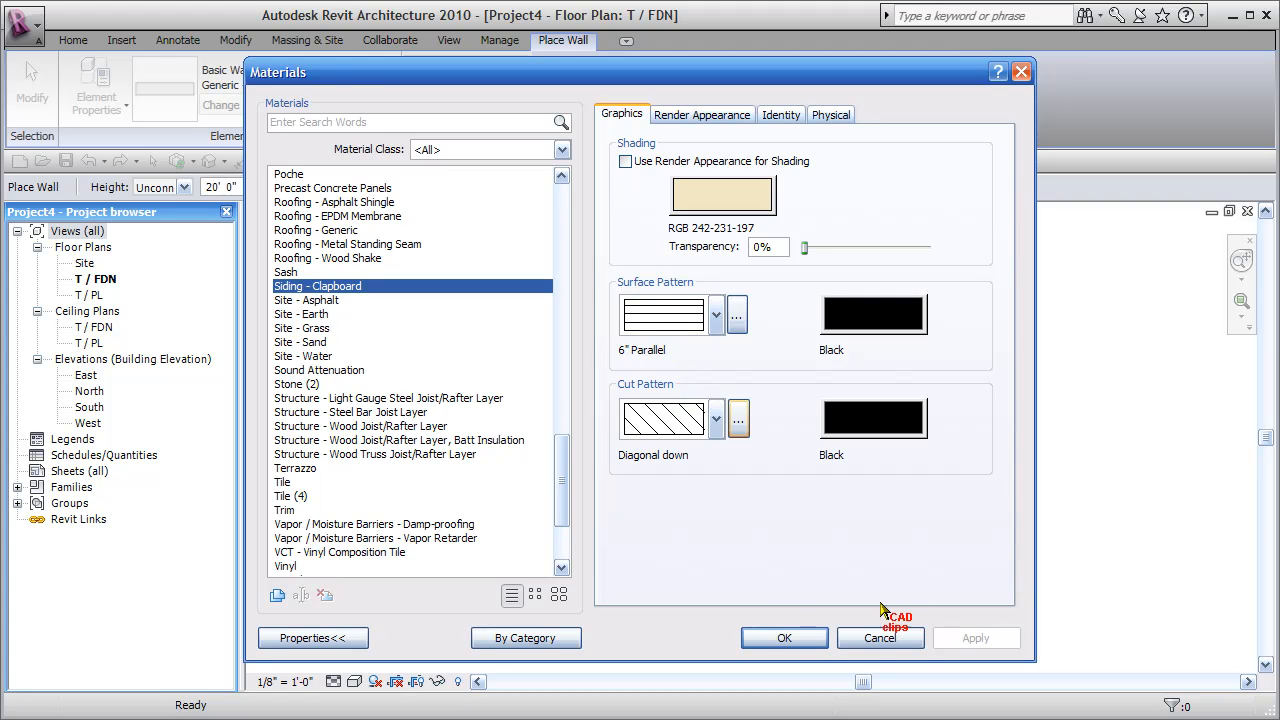
pyautogui.click(785, 638)
pyautogui.click(876, 249)
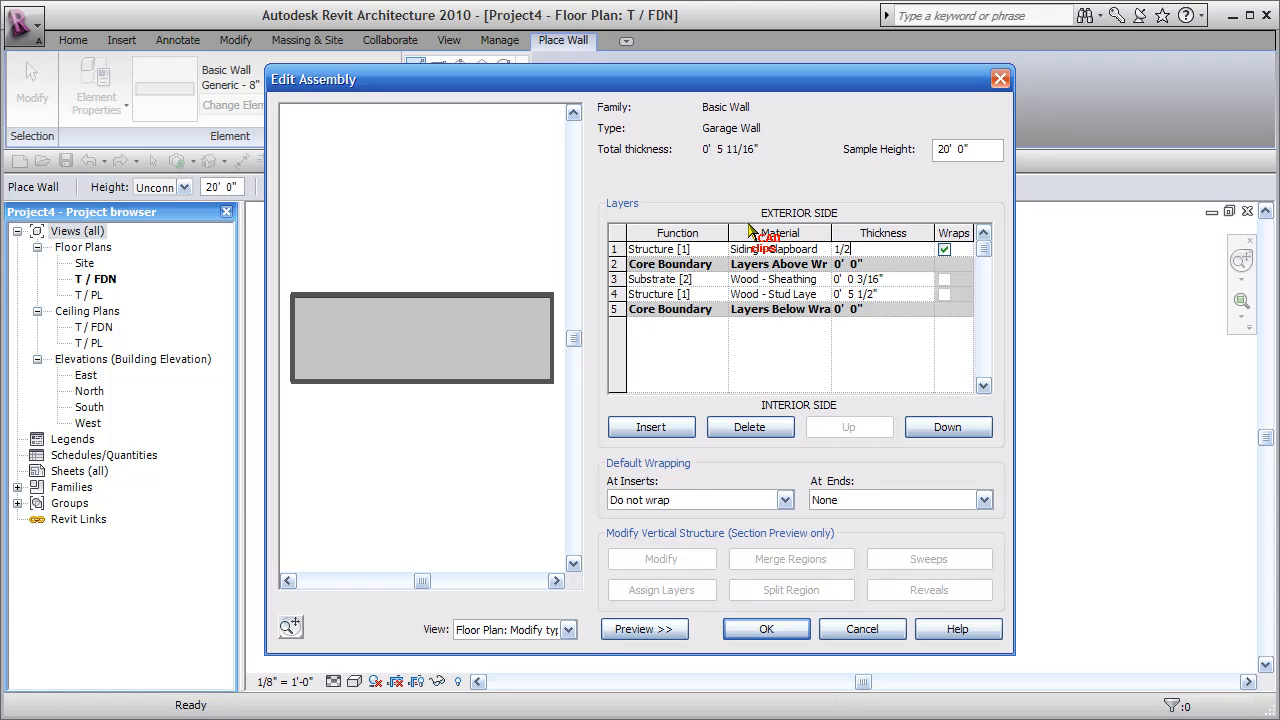
pyautogui.write('1/2')
pyautogui.press('Tab')
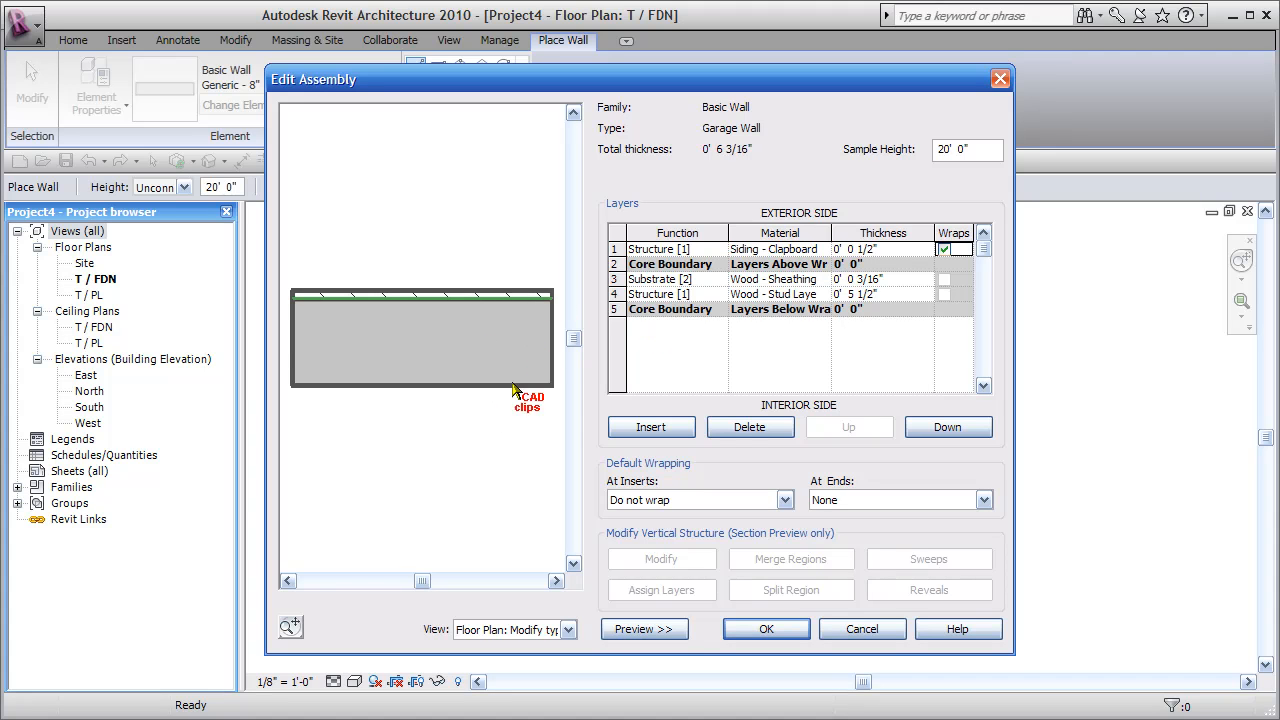
# Examine the siding, sheathing and stud layers at the wall's end in the plan preview, along with the core boundary rows.
pyautogui.scroll(2, 478, 340)
pyautogui.moveTo(506, 343); pyautogui.dragTo(366, 362, button='middle')
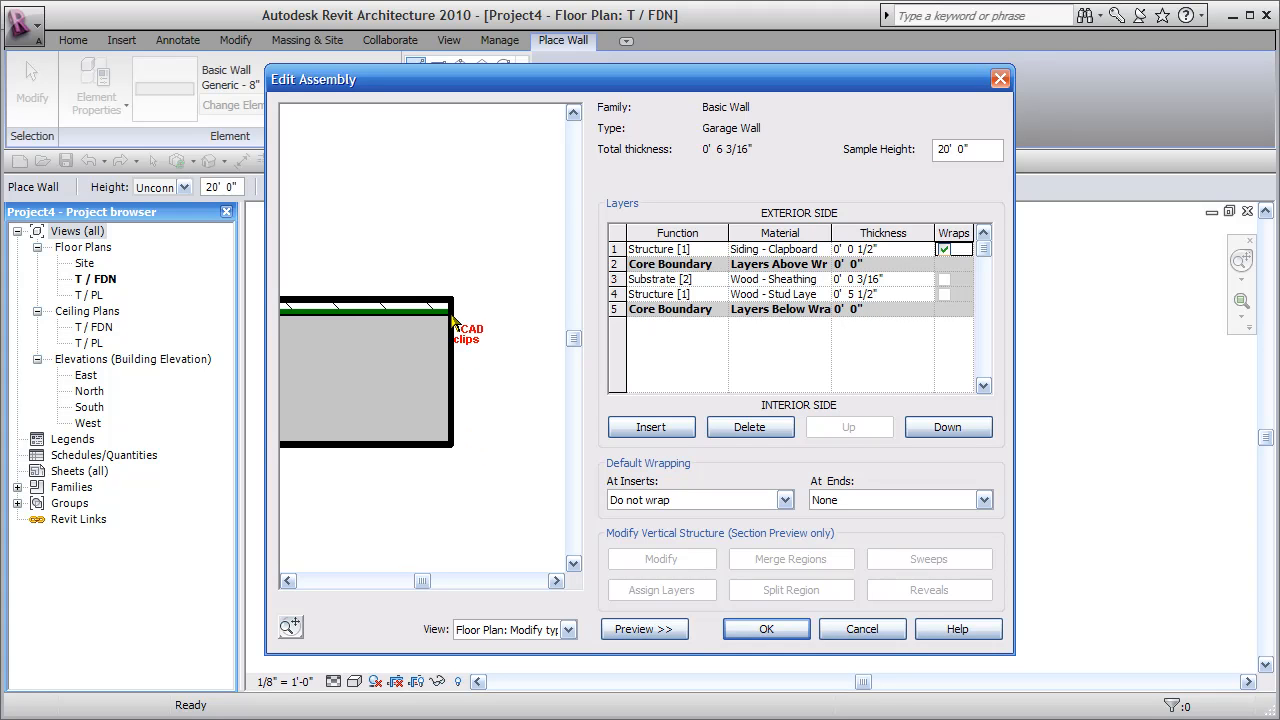
pyautogui.scroll(2, 453, 320)
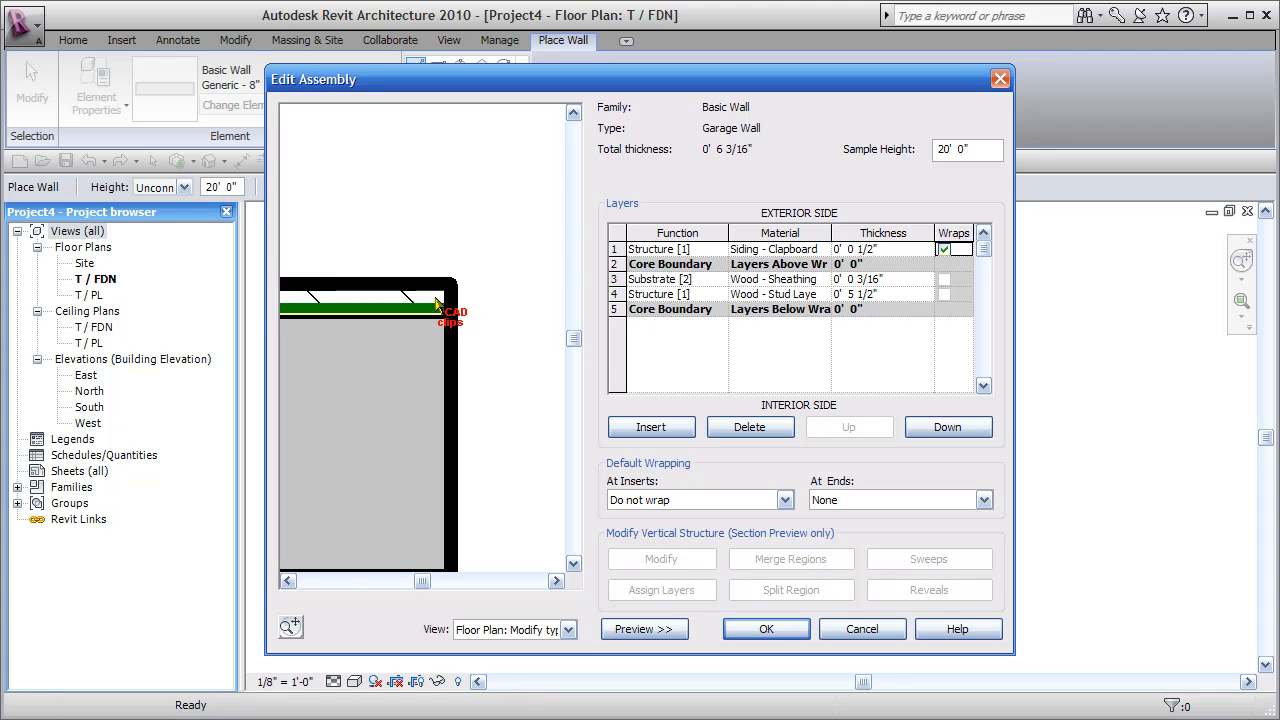
pyautogui.scroll(-2, 436, 302)
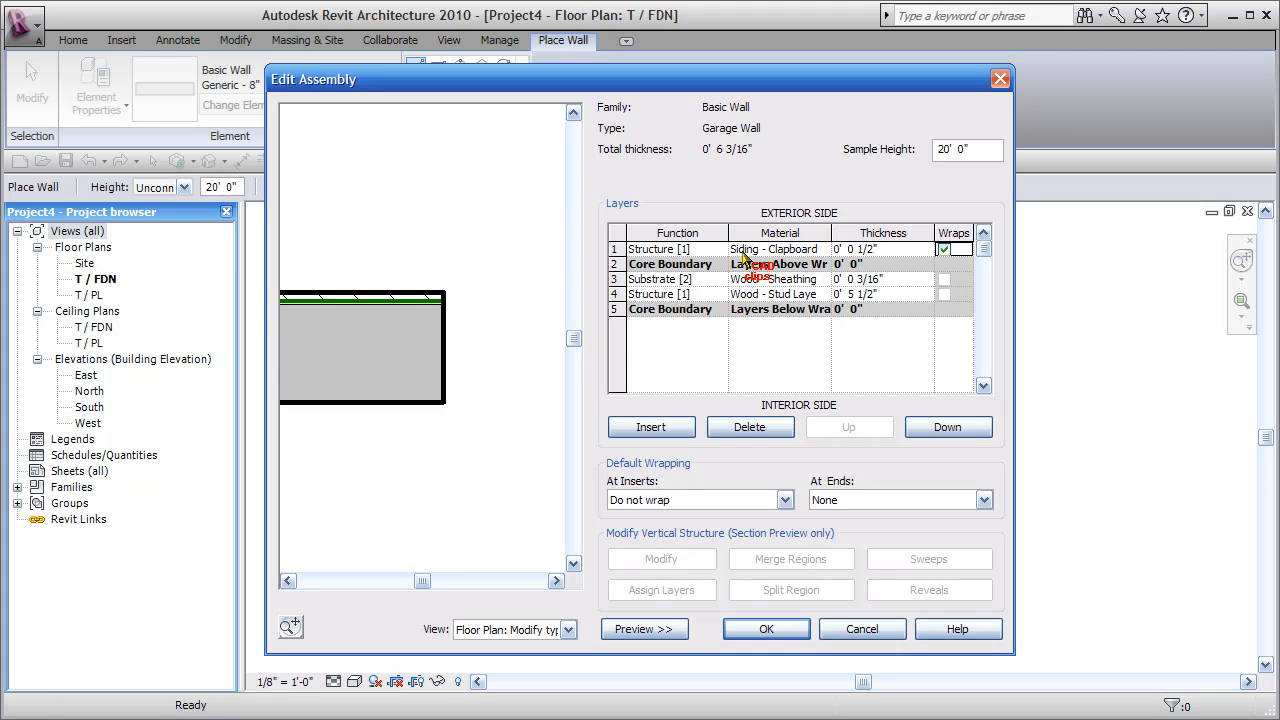
pyautogui.click(665, 264)
pyautogui.click(670, 309)
pyautogui.click(662, 268)
# Switch the wall assembly preview from the floor plan to the section view.
pyautogui.click(664, 629)
pyautogui.click(500, 626)
pyautogui.click(565, 629)
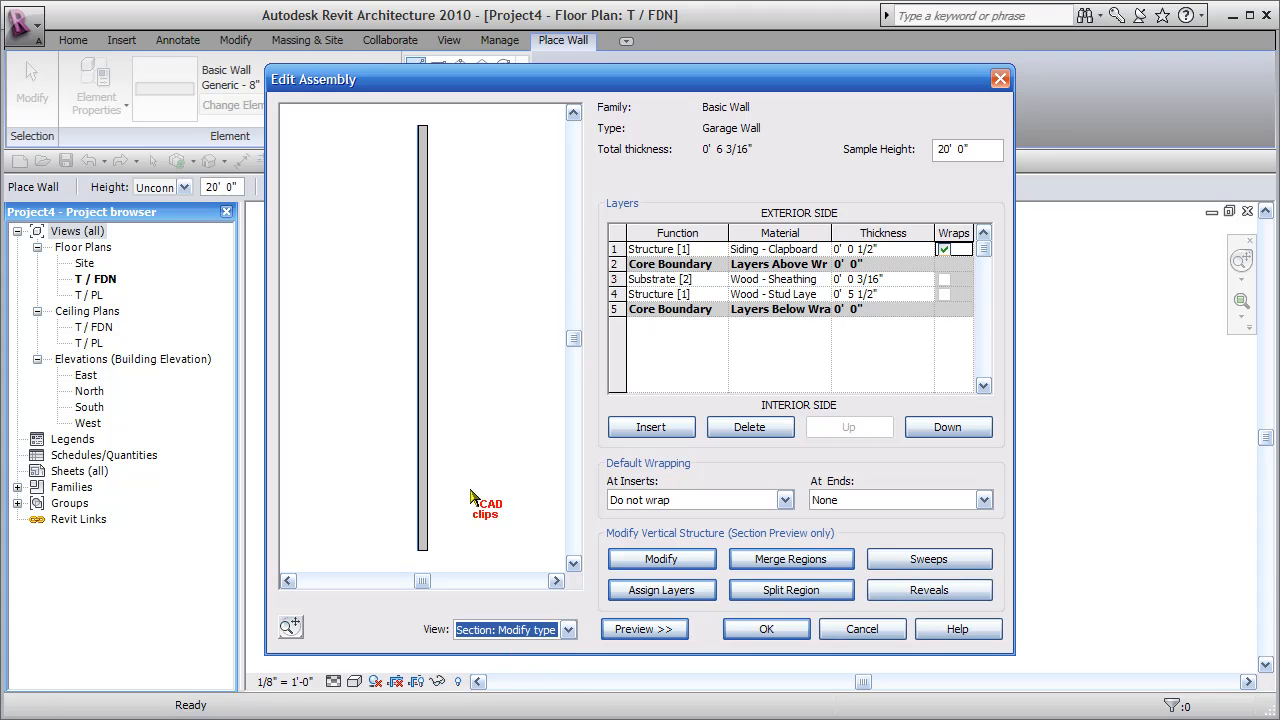
# Check the wall's base in the section preview, hide the preview, and accept the Garage Wall assembly and type properties.
pyautogui.scroll(3, 430, 495)
pyautogui.scroll(3, 425, 490)
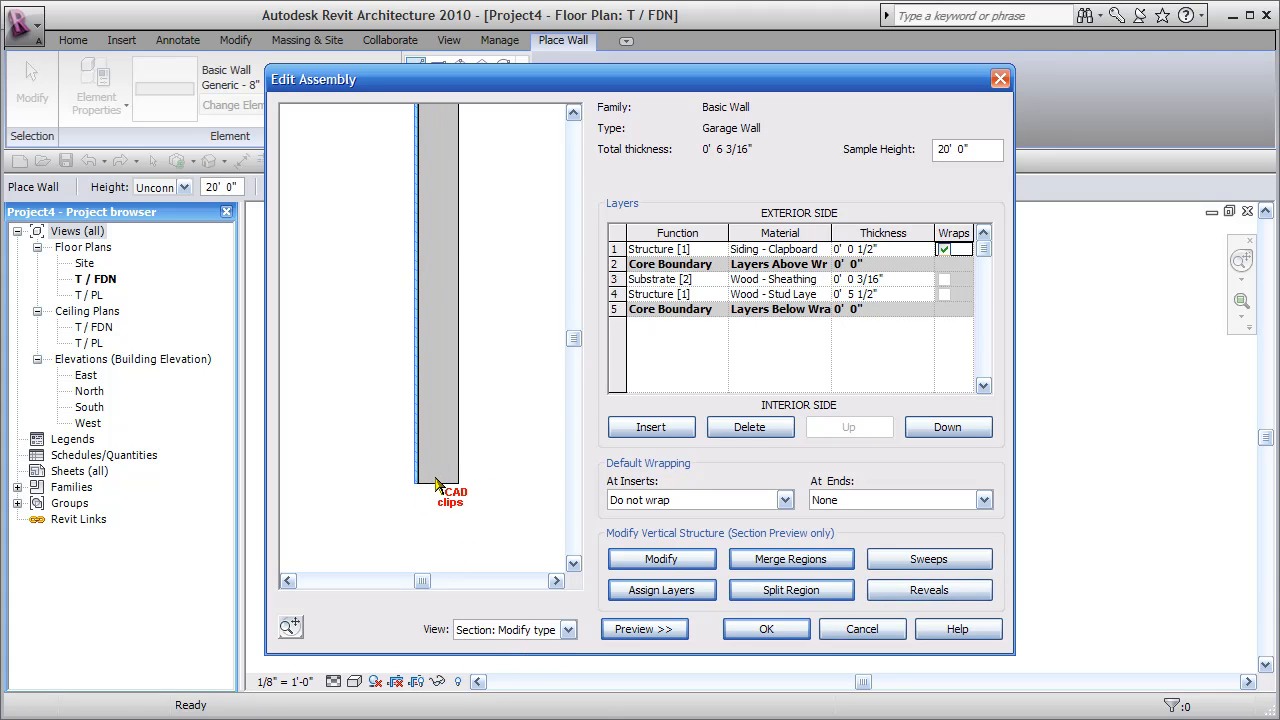
pyautogui.click(675, 632)
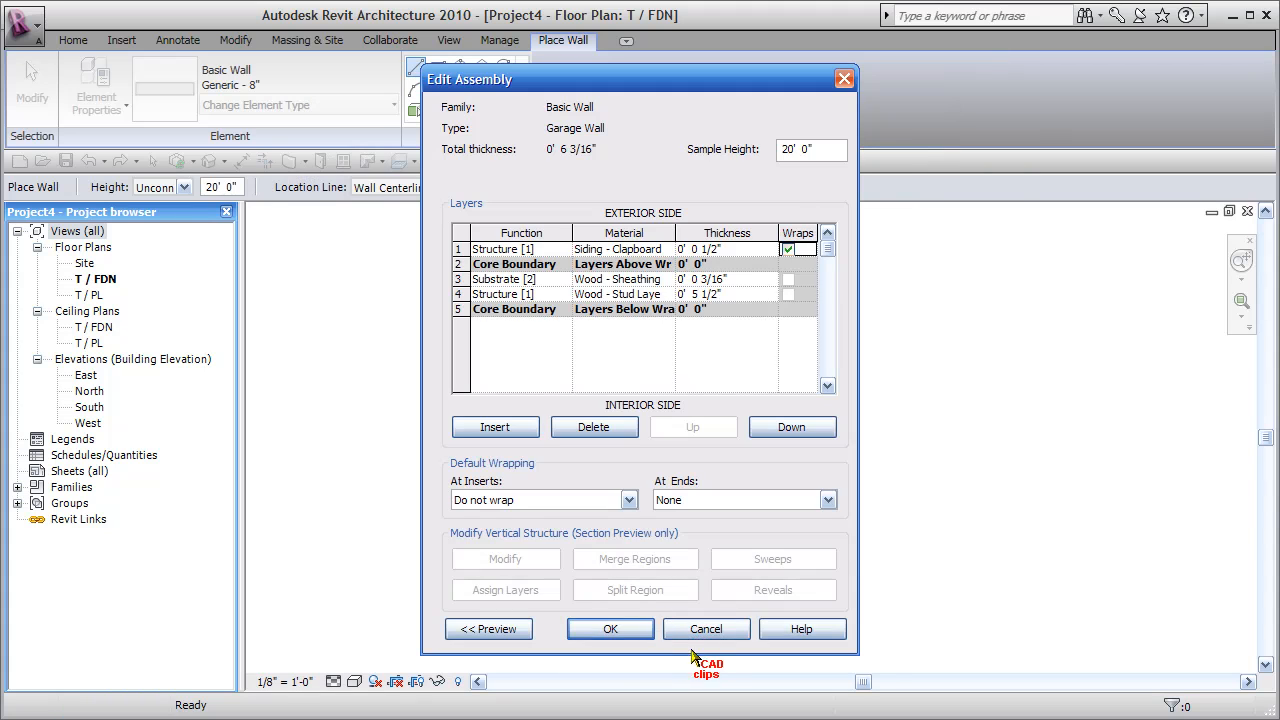
pyautogui.click(615, 628)
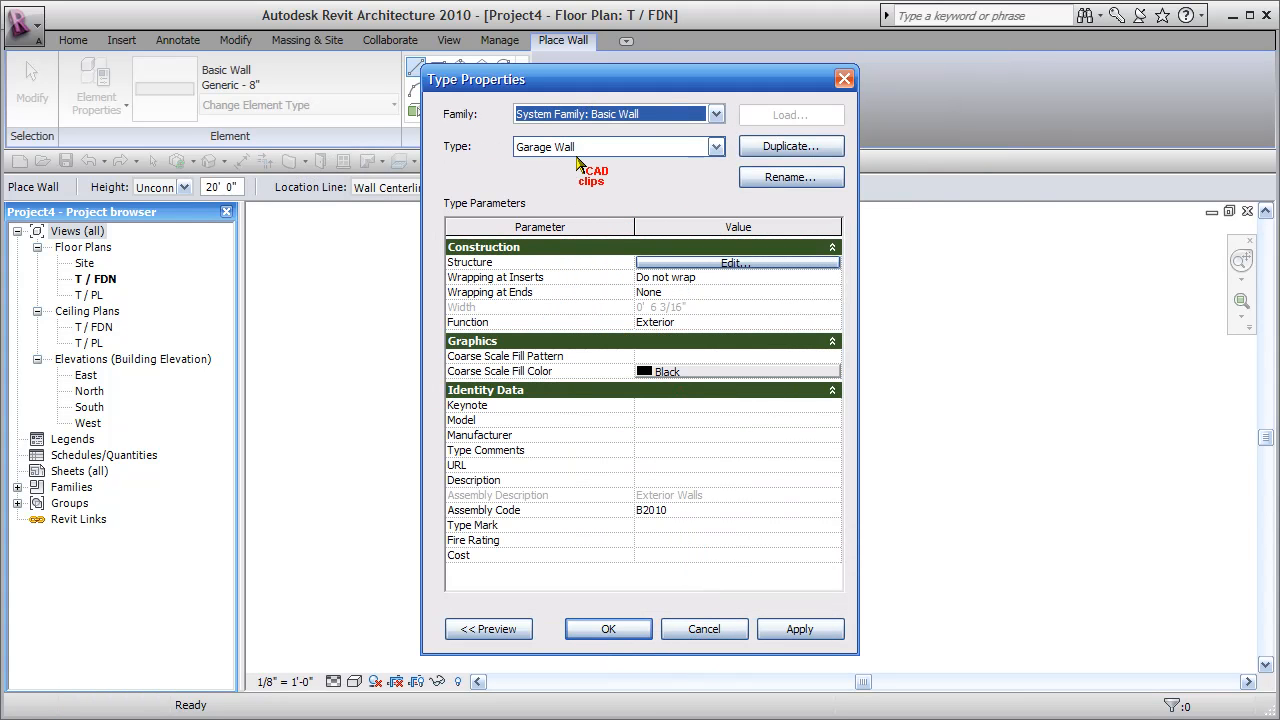
pyautogui.click(633, 638)
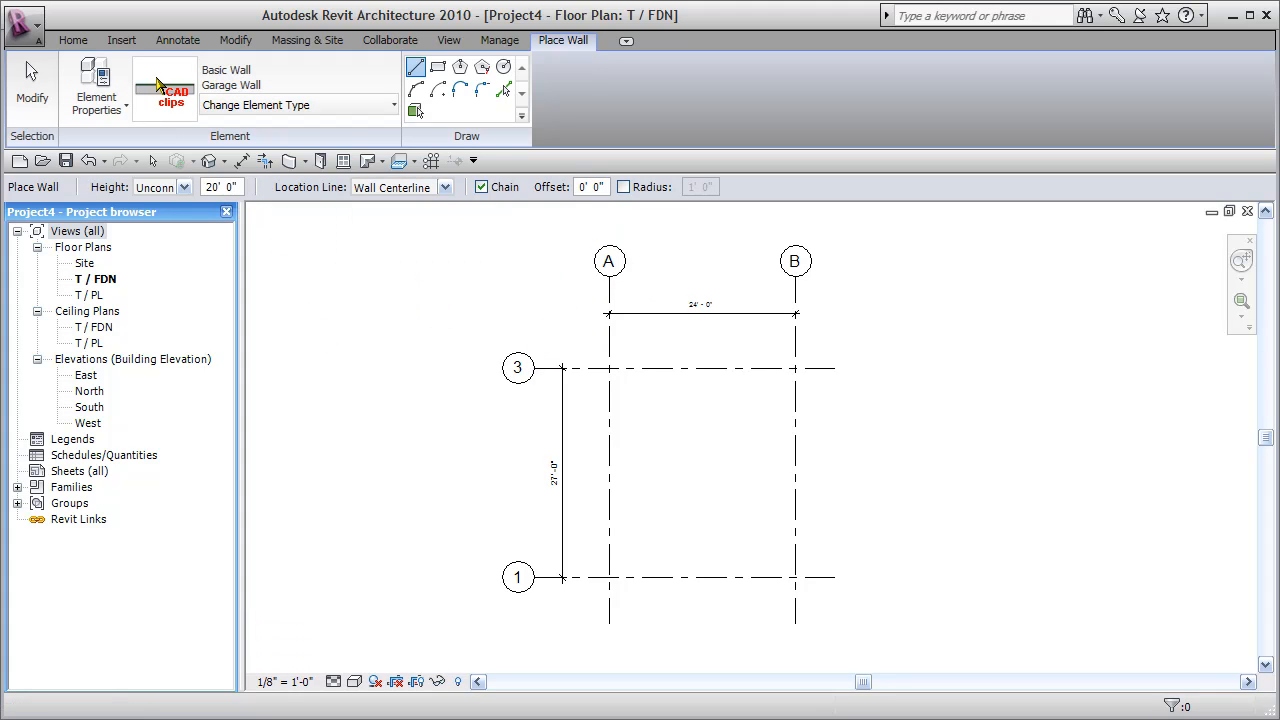
# Set the new wall's height to T / PL and its location line to Core Face: Exterior.
pyautogui.click(185, 187)
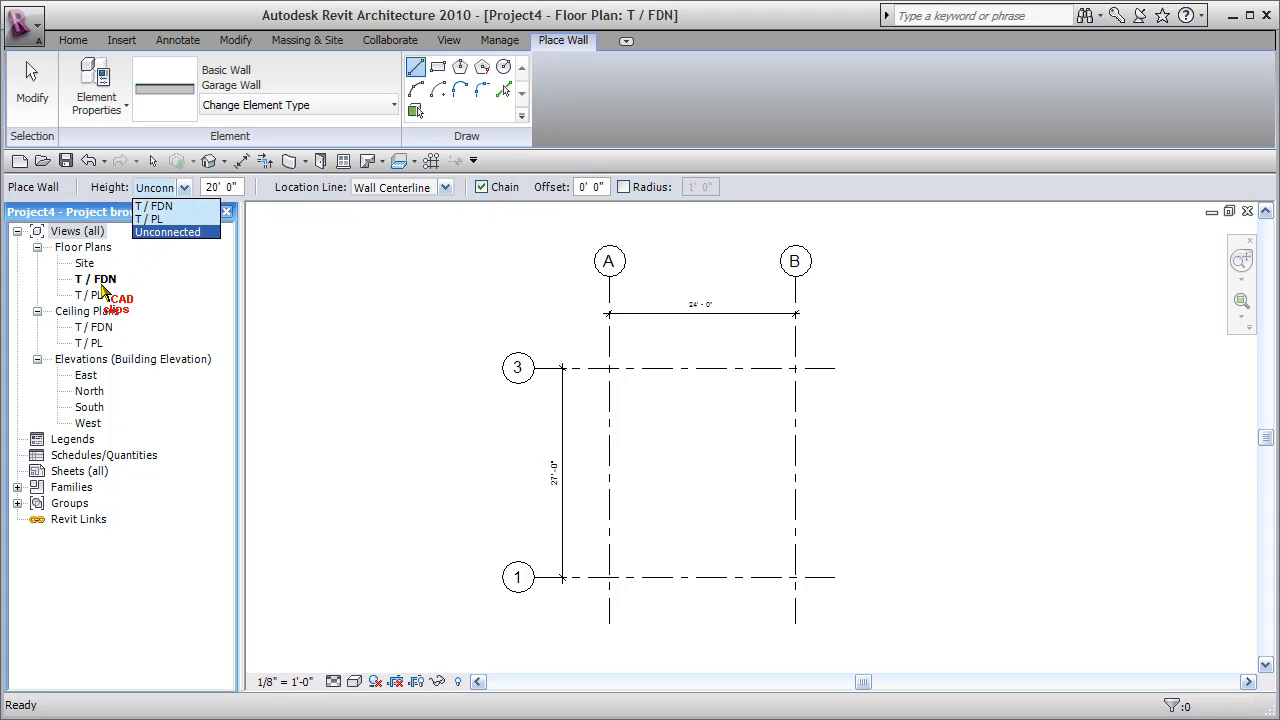
pyautogui.click(157, 219)
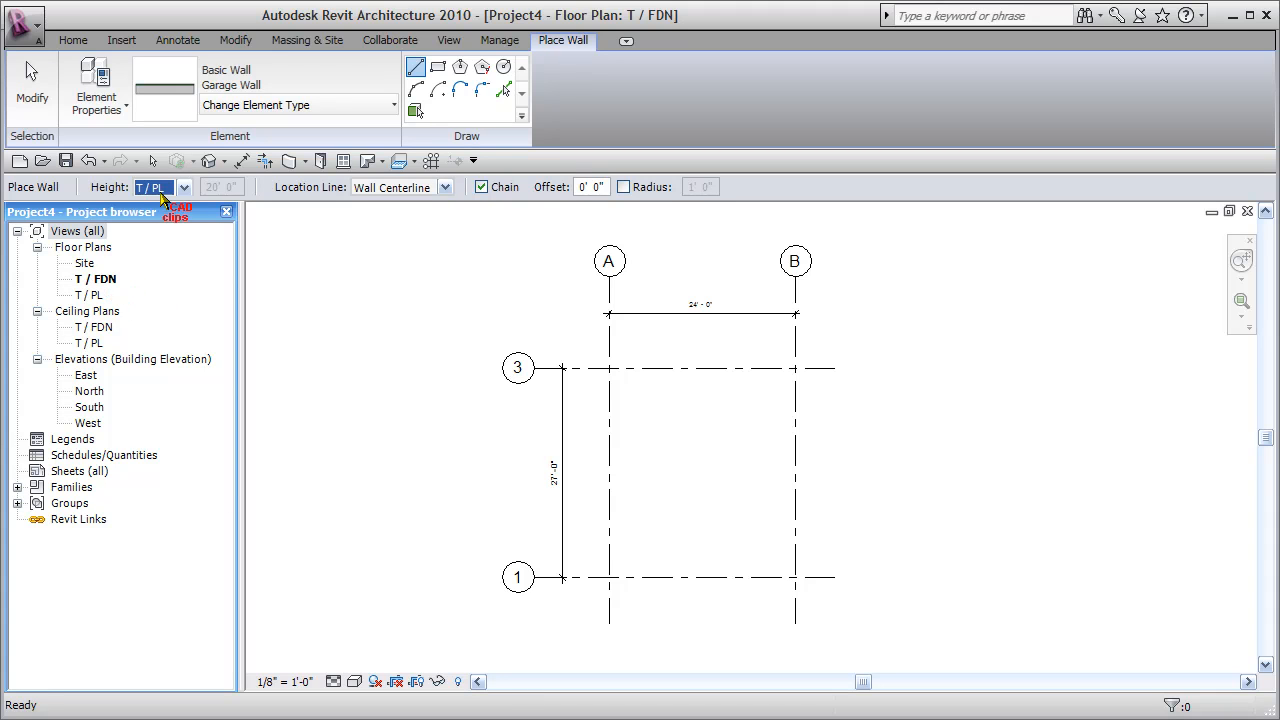
pyautogui.click(446, 187)
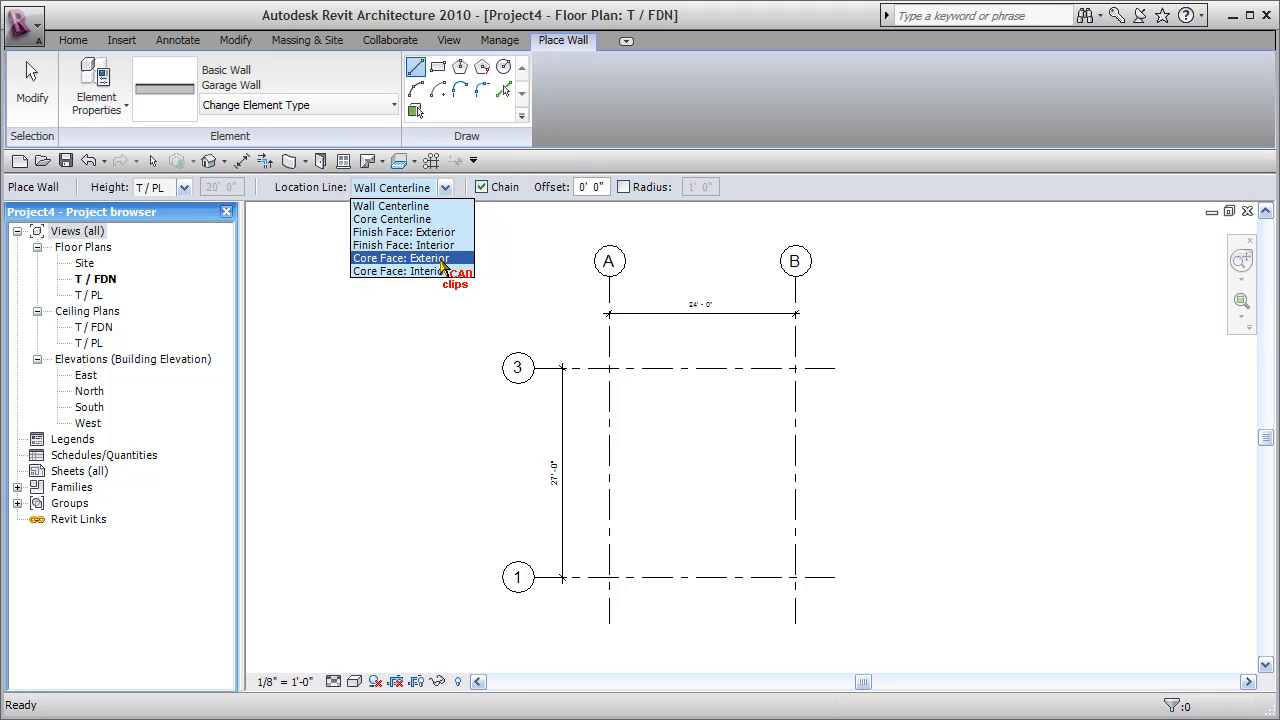
pyautogui.click(441, 263)
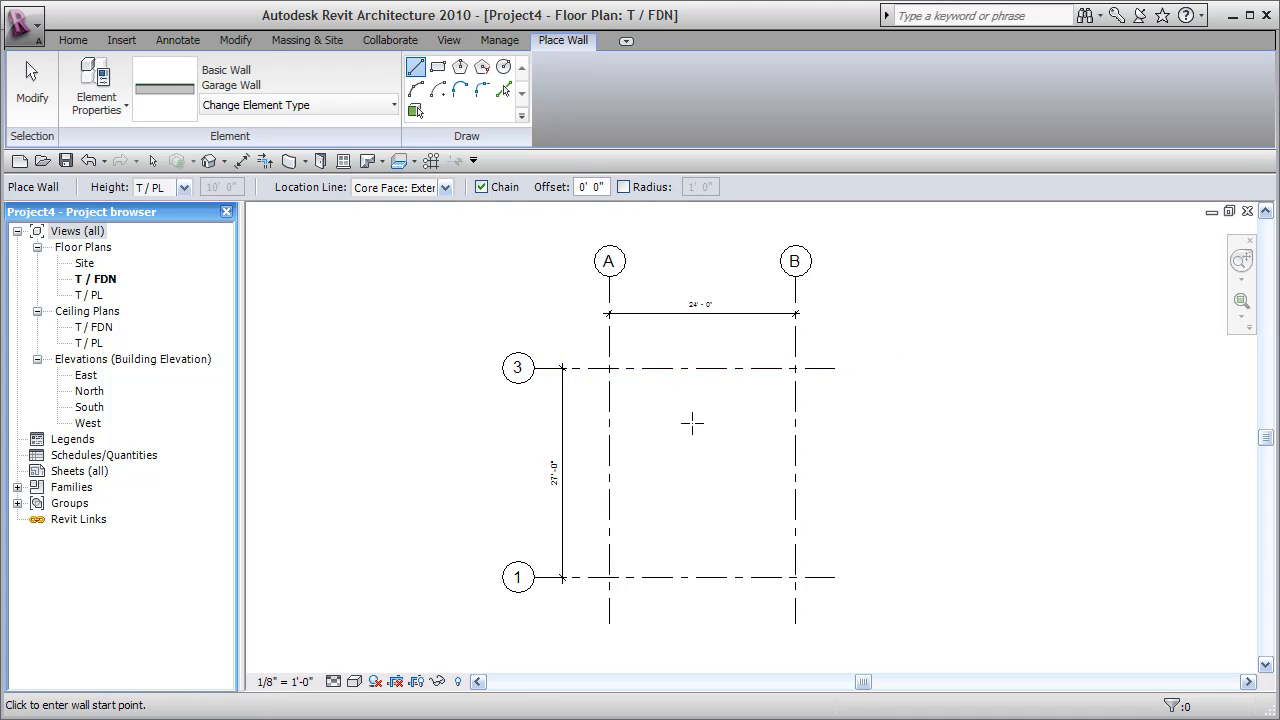
# Draw a 24'-0" Garage Wall along grid 3 from grid A to grid B.
pyautogui.moveTo(649, 461); pyautogui.dragTo(705, 425, button='middle')
pyautogui.scroll(4, 618, 373)
pyautogui.scroll(2, 587, 373)
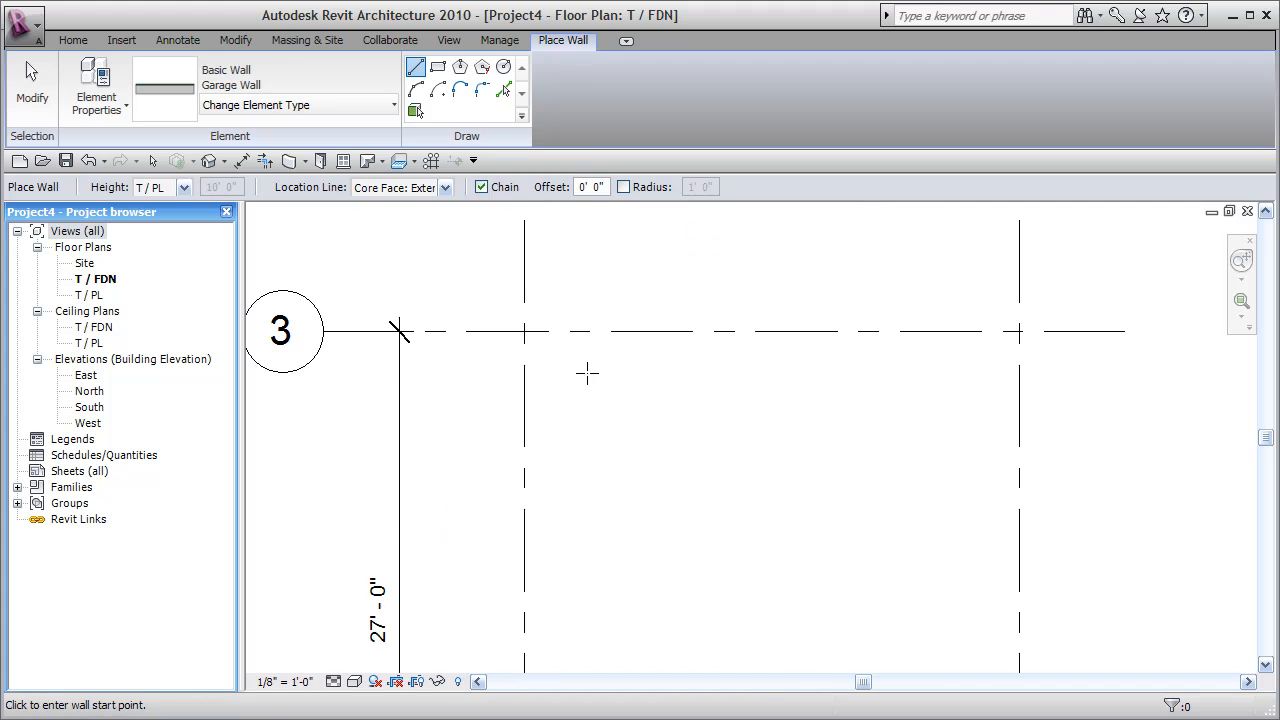
pyautogui.click(524, 331)
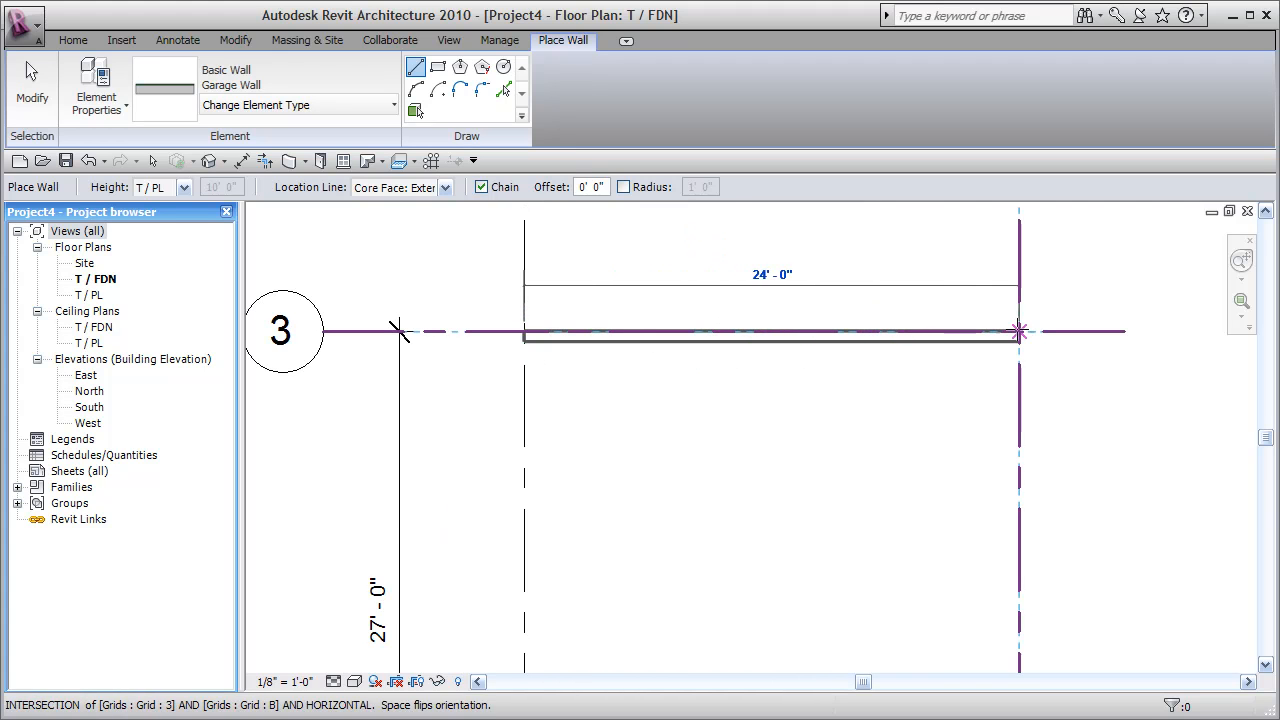
pyautogui.click(1019, 331)
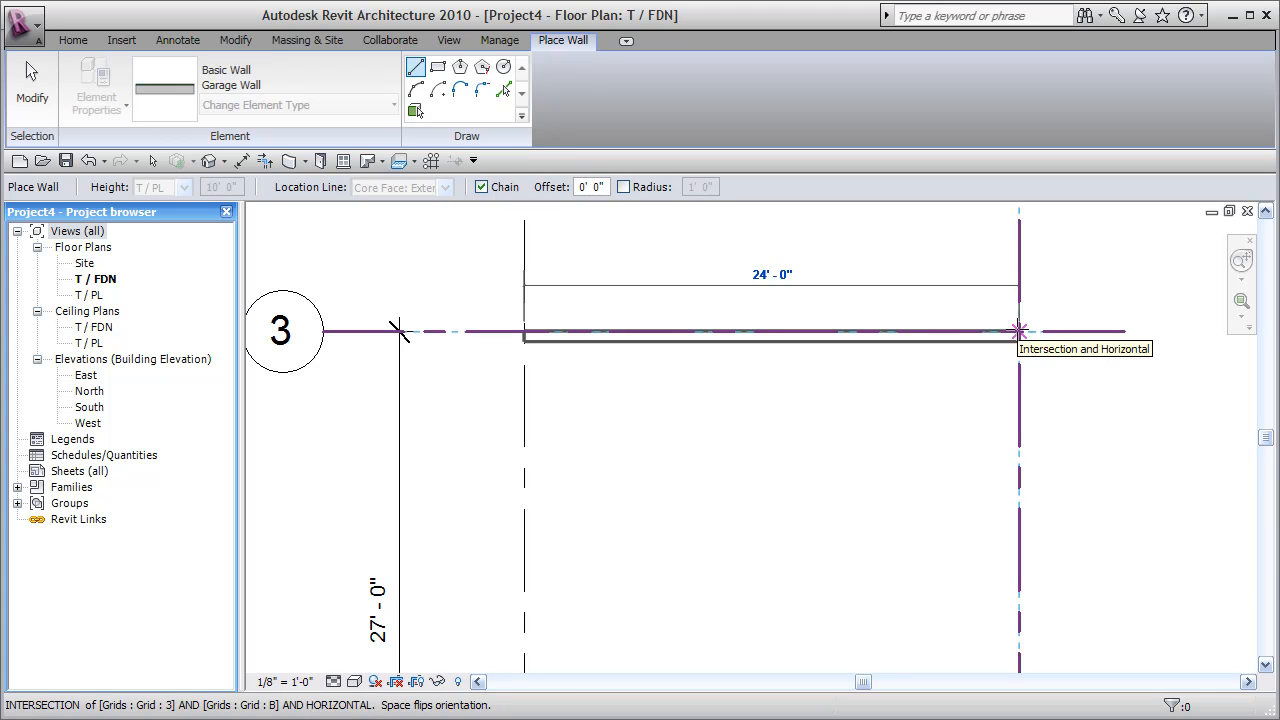
pyautogui.click(1019, 331)
# Continue the wall chain along grids B, 1 and A back to the start at grid 3, and end the wall command.
pyautogui.moveTo(1025, 490); pyautogui.dragTo(917, 209, button='middle')
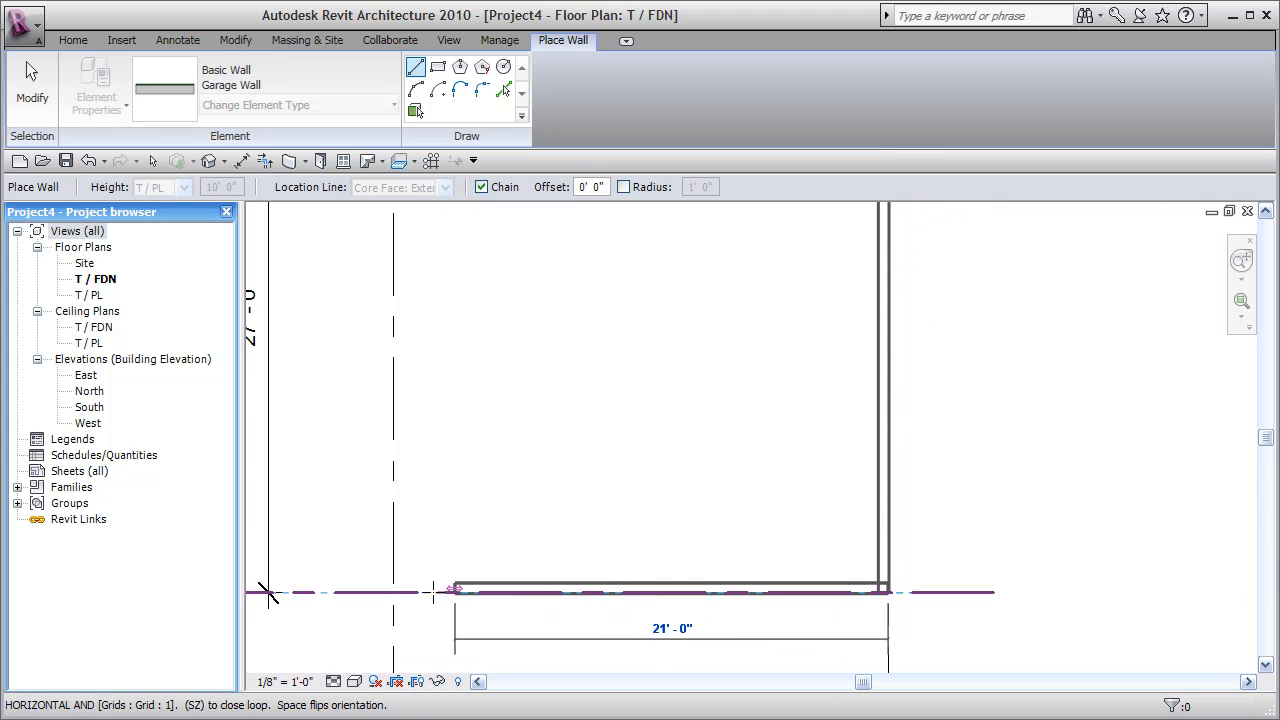
pyautogui.click(395, 592)
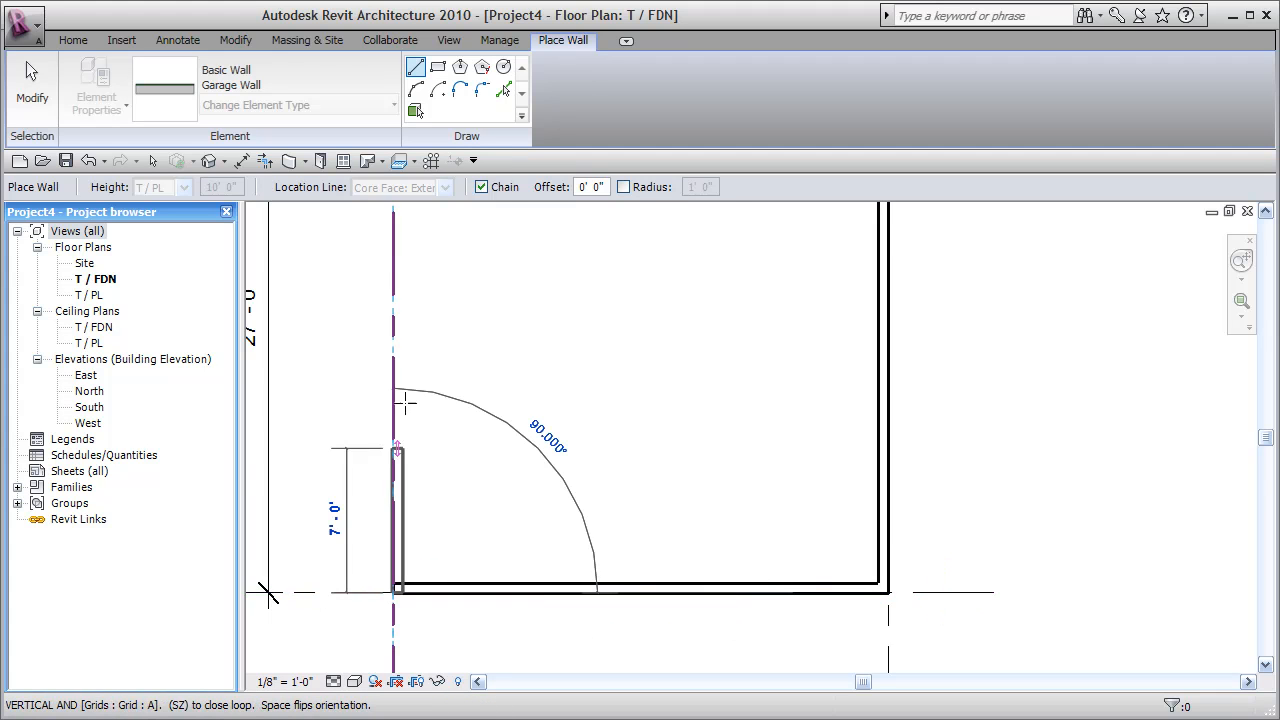
pyautogui.moveTo(412, 282); pyautogui.dragTo(435, 600, button='middle')
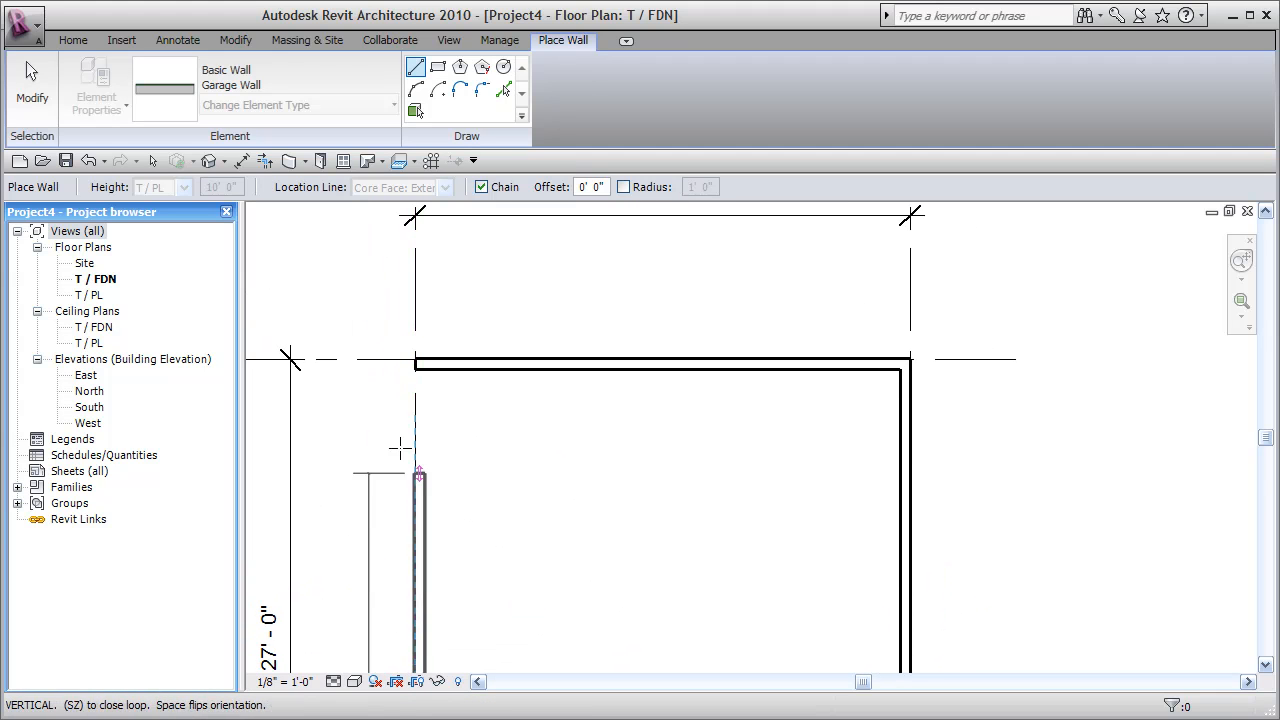
pyautogui.click(415, 360)
pyautogui.press('Escape')
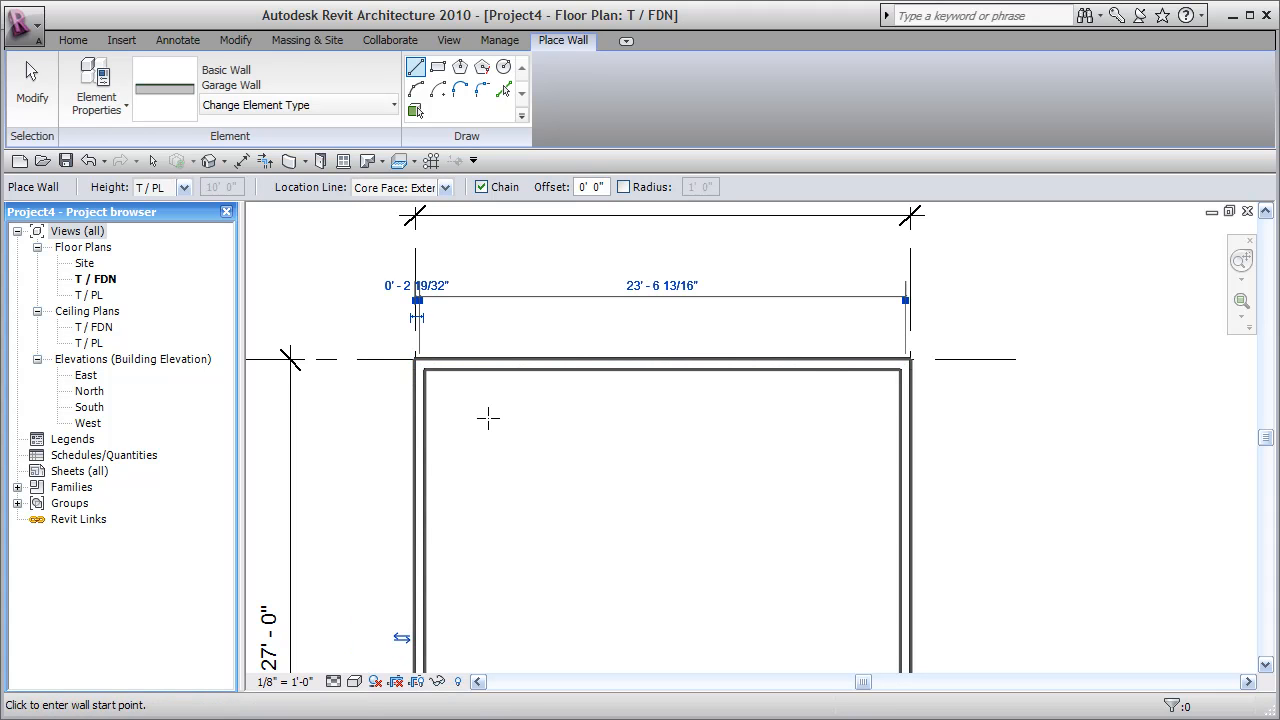
pyautogui.press('Escape')
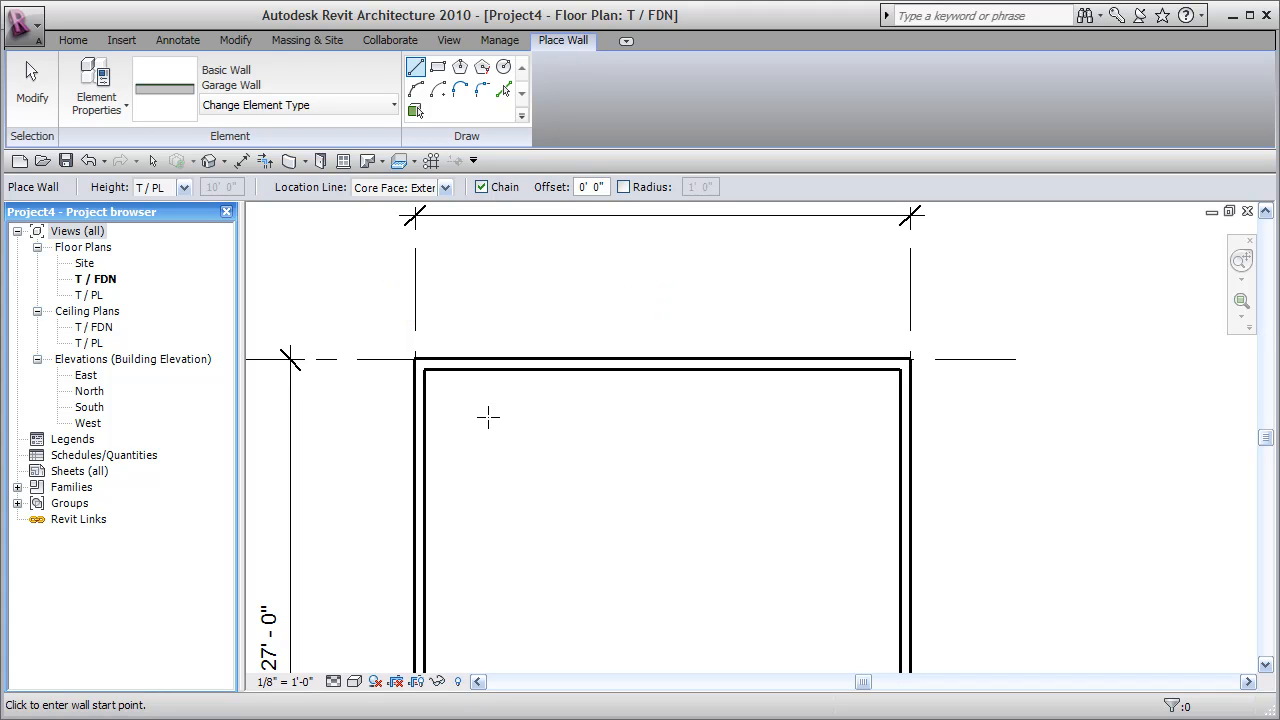
pyautogui.press('Escape')
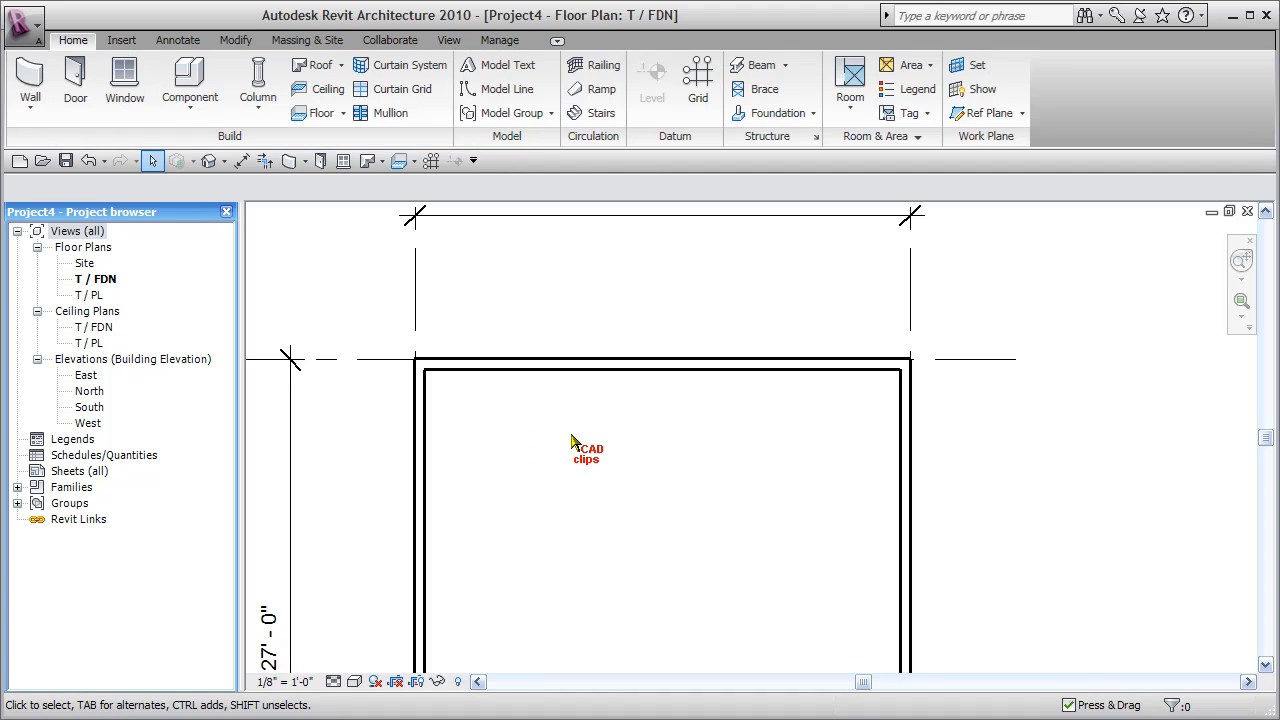
# Set the floor plan's detail level to Fine.
pyautogui.scroll(-3, 608, 515)
pyautogui.moveTo(632, 526); pyautogui.dragTo(651, 413, button='middle')
pyautogui.moveTo(573, 626); pyautogui.dragTo(552, 606, button='middle')
pyautogui.scroll(5, 545, 565)
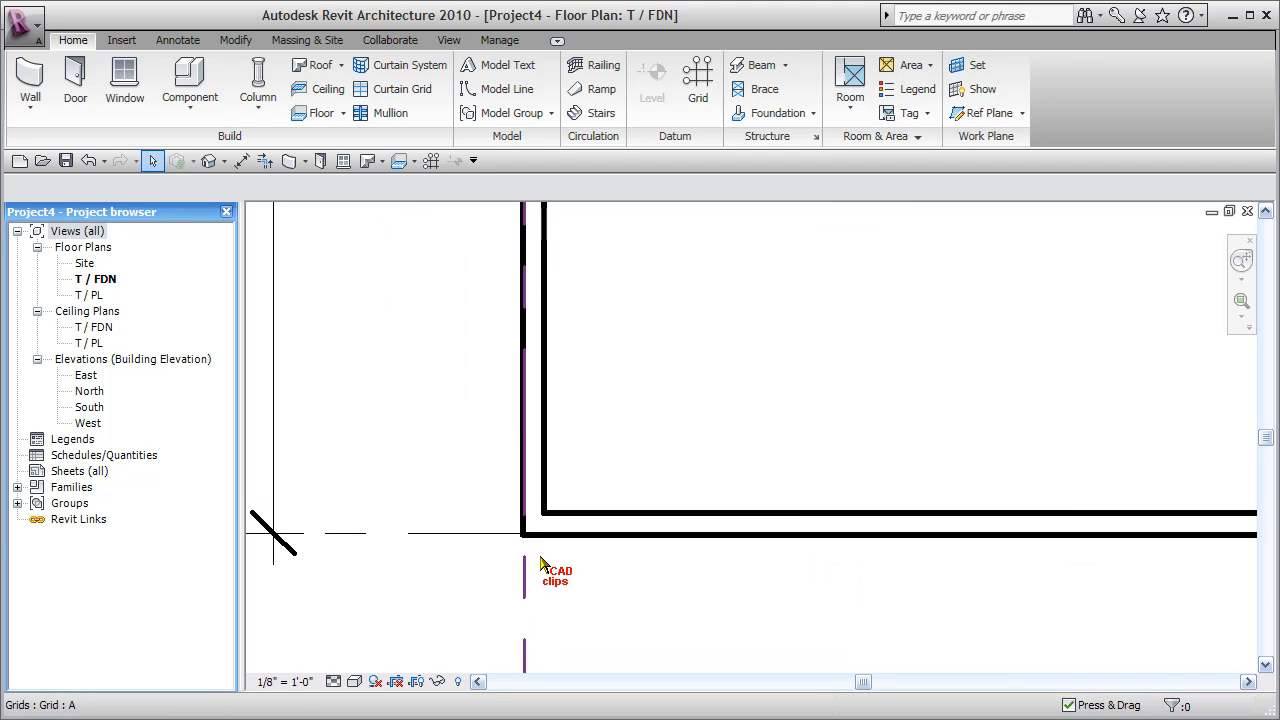
pyautogui.click(333, 681)
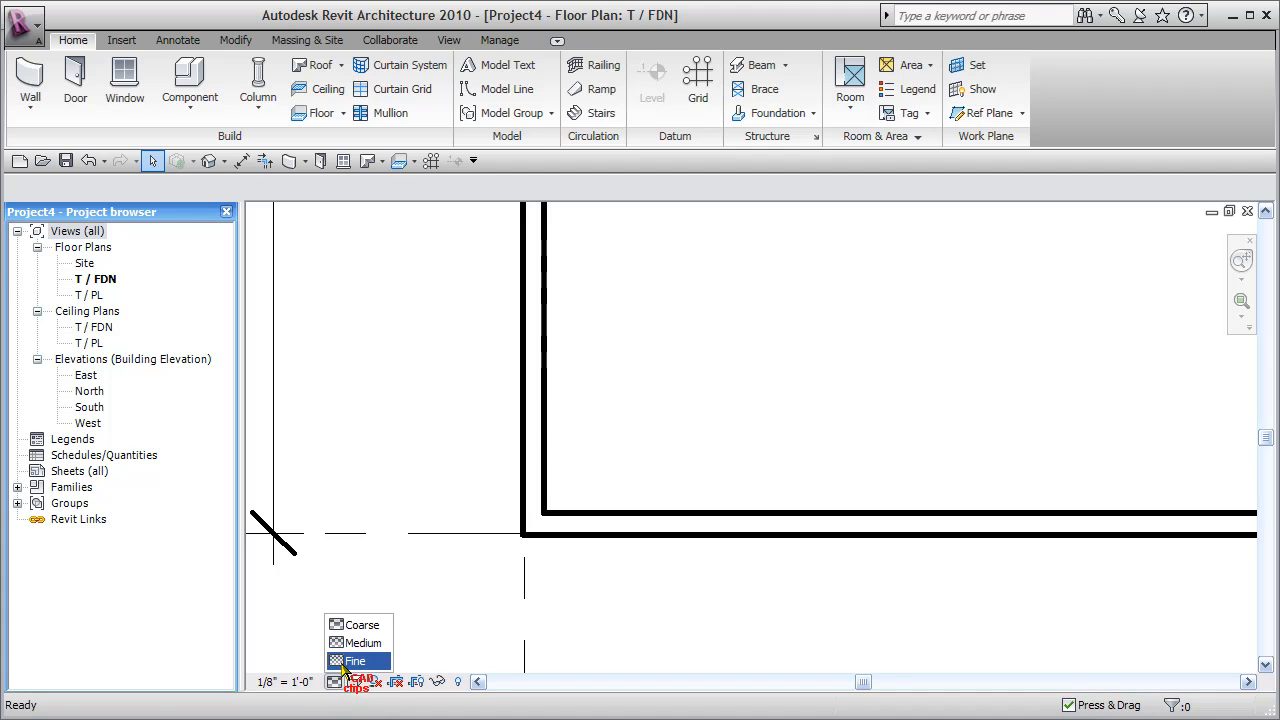
pyautogui.click(345, 662)
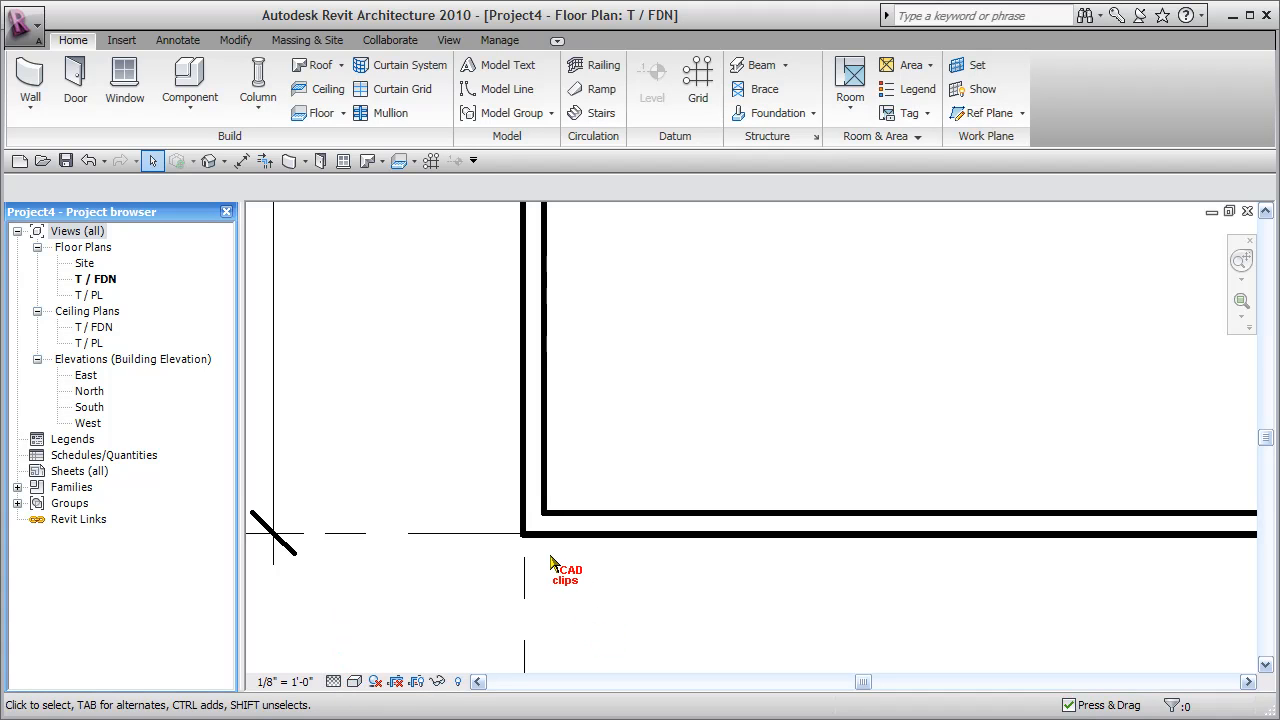
# Examine the line weights of the garage walls in plan, close up along grid 1 and over the whole layout.
pyautogui.scroll(2, 546, 566)
pyautogui.scroll(-3, 546, 566)
pyautogui.scroll(-2, 546, 566)
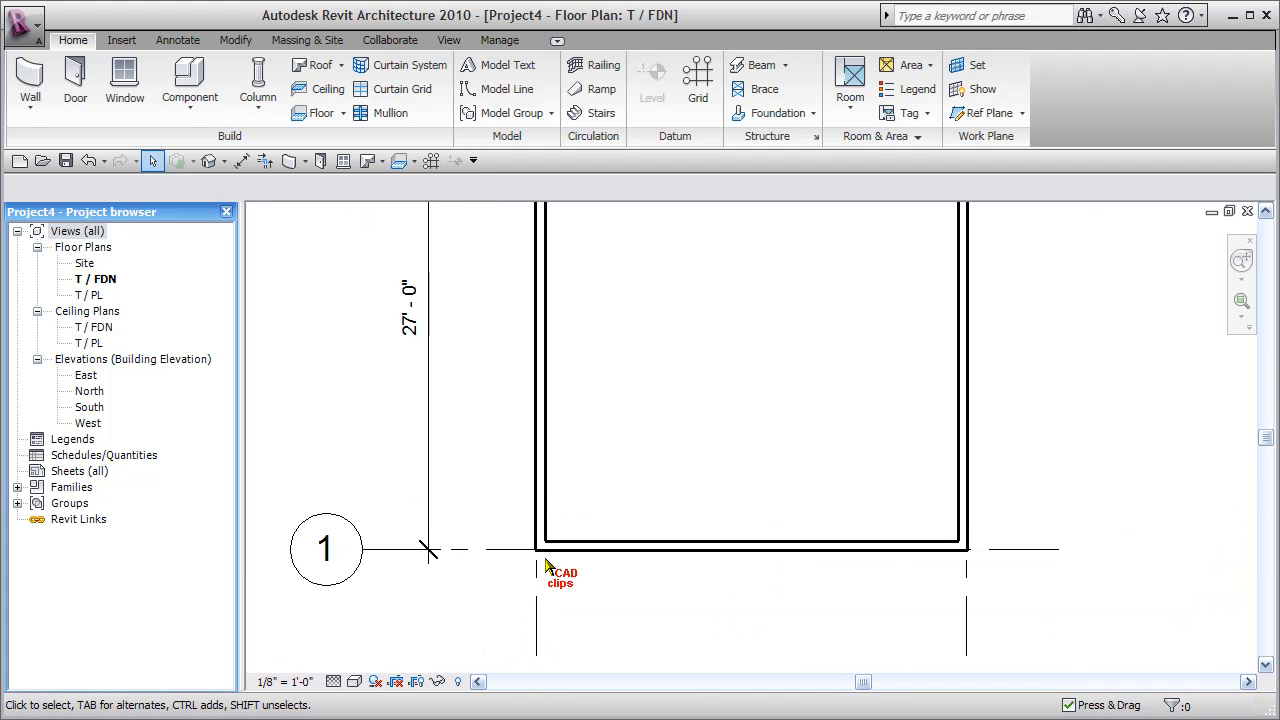
pyautogui.moveTo(522, 517); pyautogui.dragTo(574, 600, button='middle')
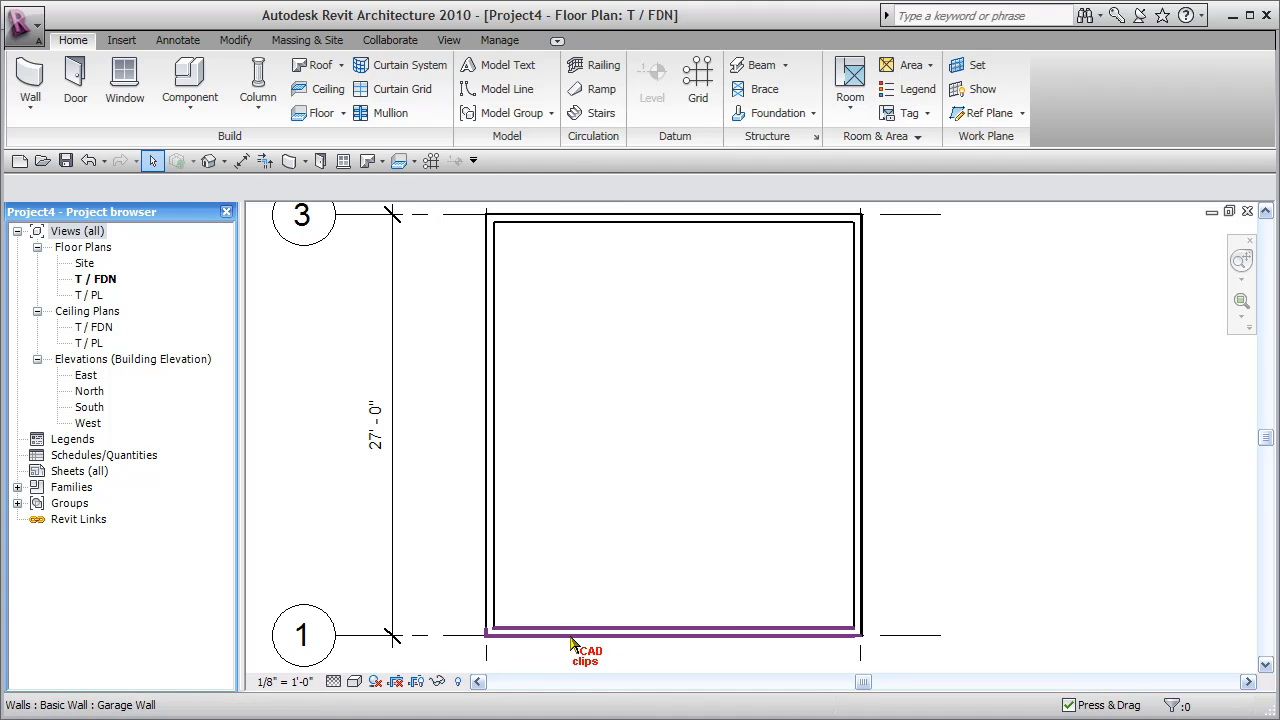
pyautogui.scroll(6, 556, 652)
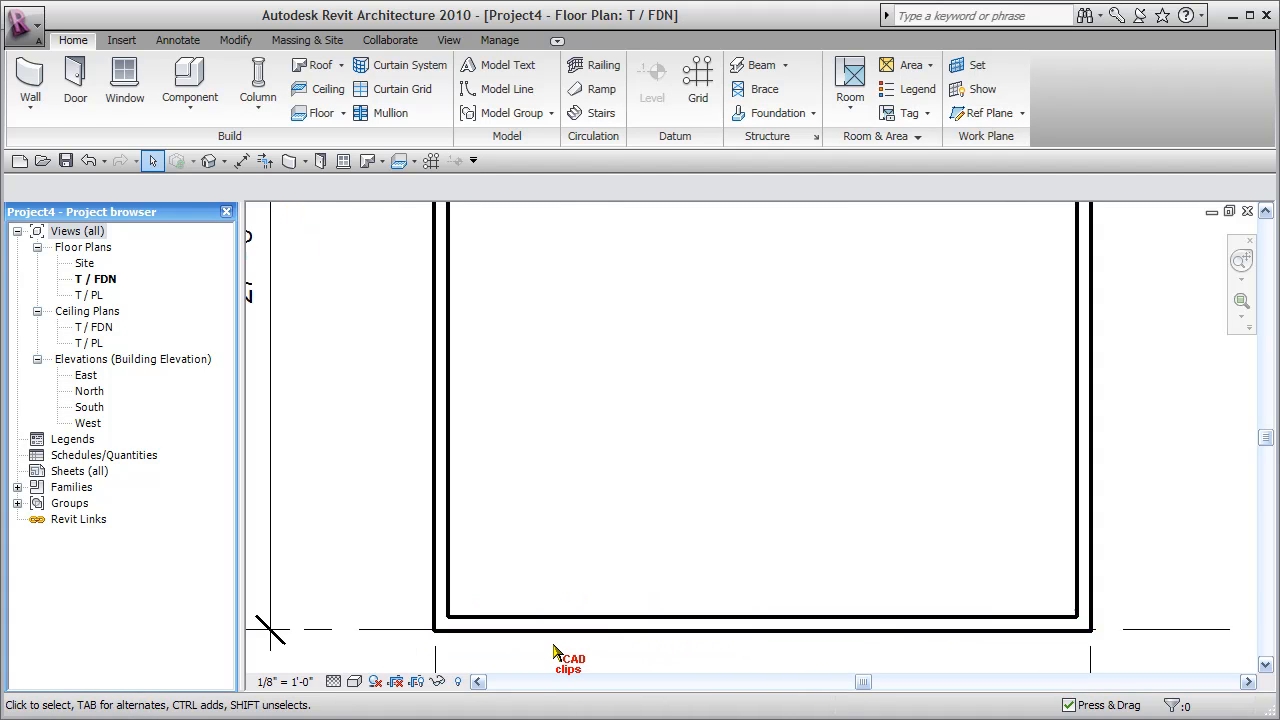
pyautogui.scroll(5, 556, 652)
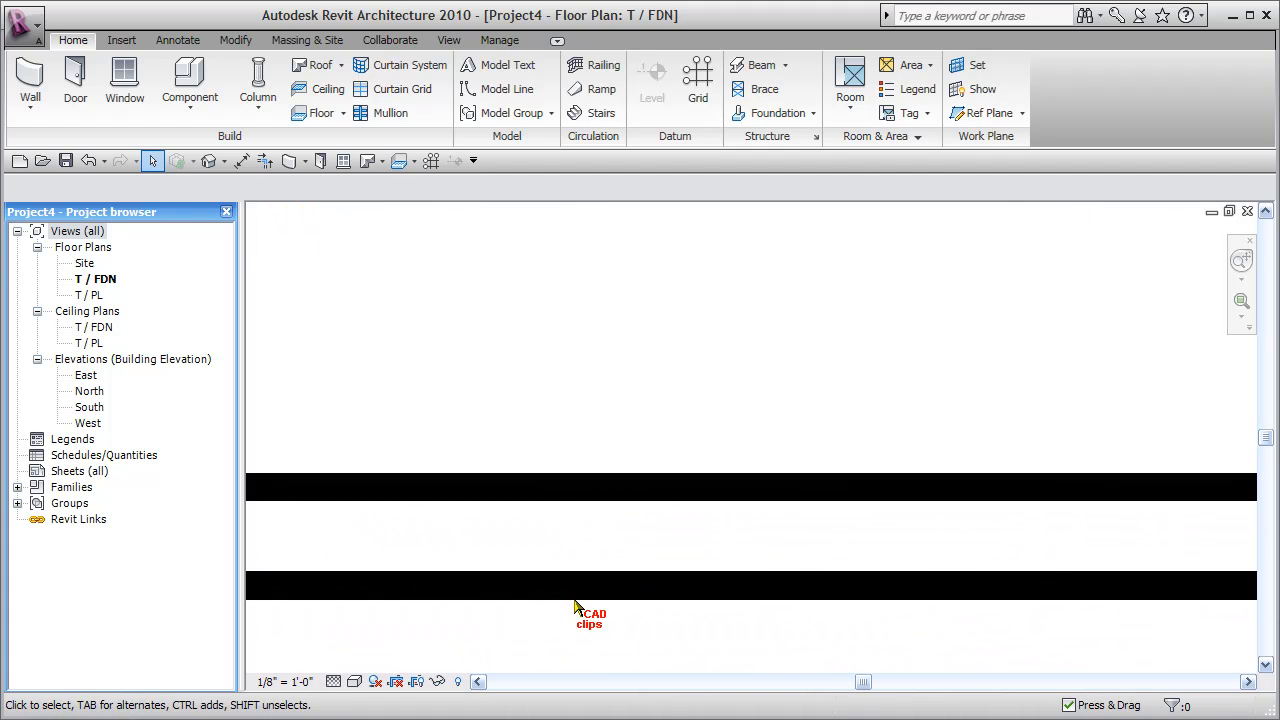
pyautogui.scroll(-4, 565, 585)
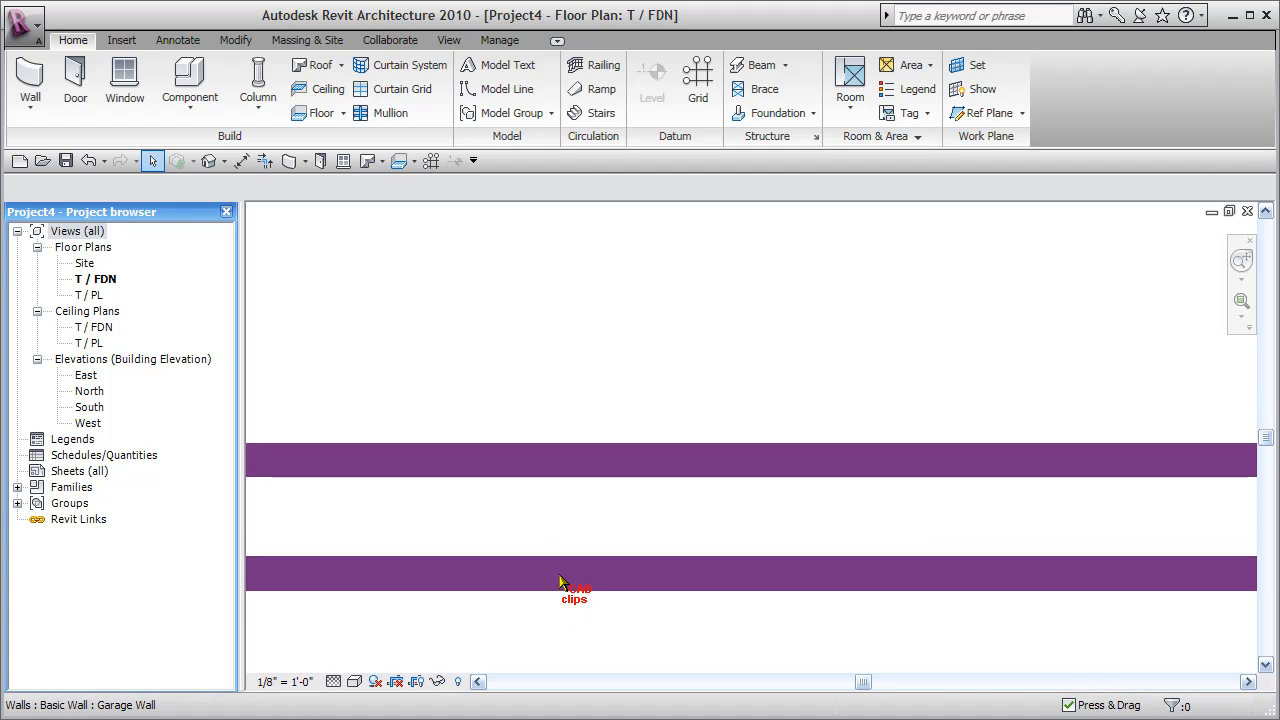
pyautogui.scroll(-5, 562, 580)
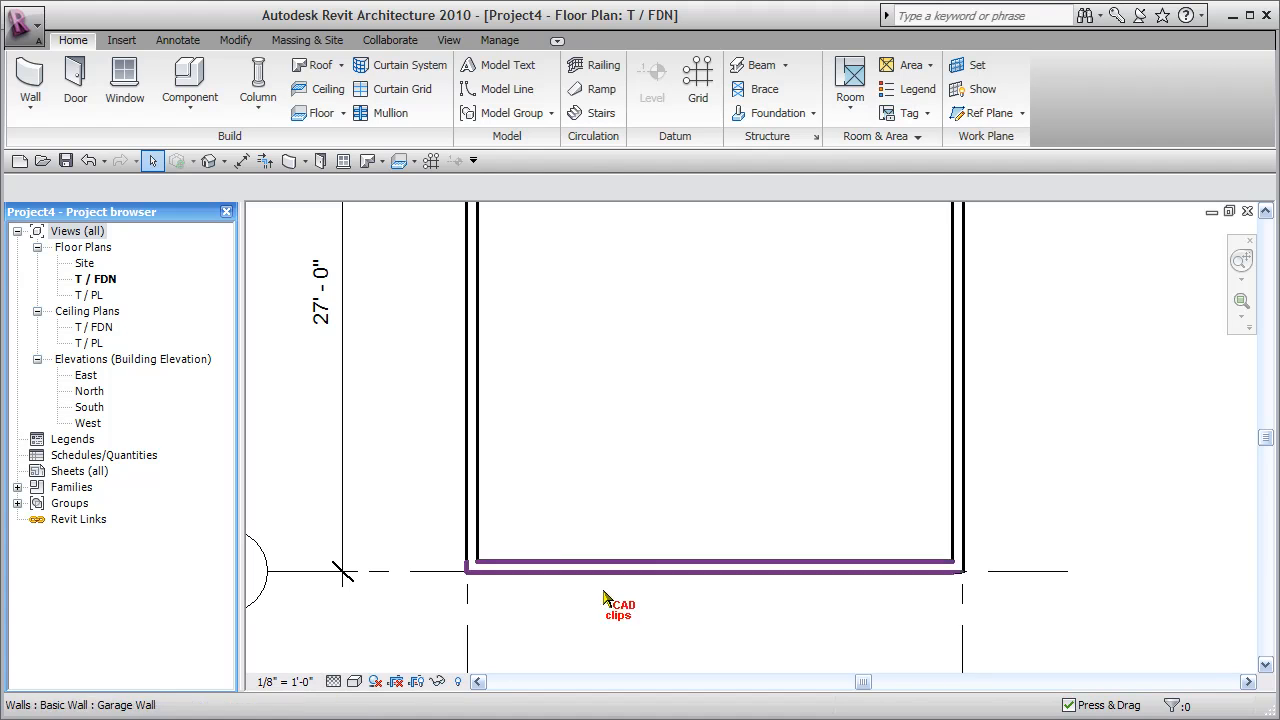
pyautogui.scroll(-2, 562, 578)
pyautogui.moveTo(575, 557); pyautogui.dragTo(568, 584, button='middle')
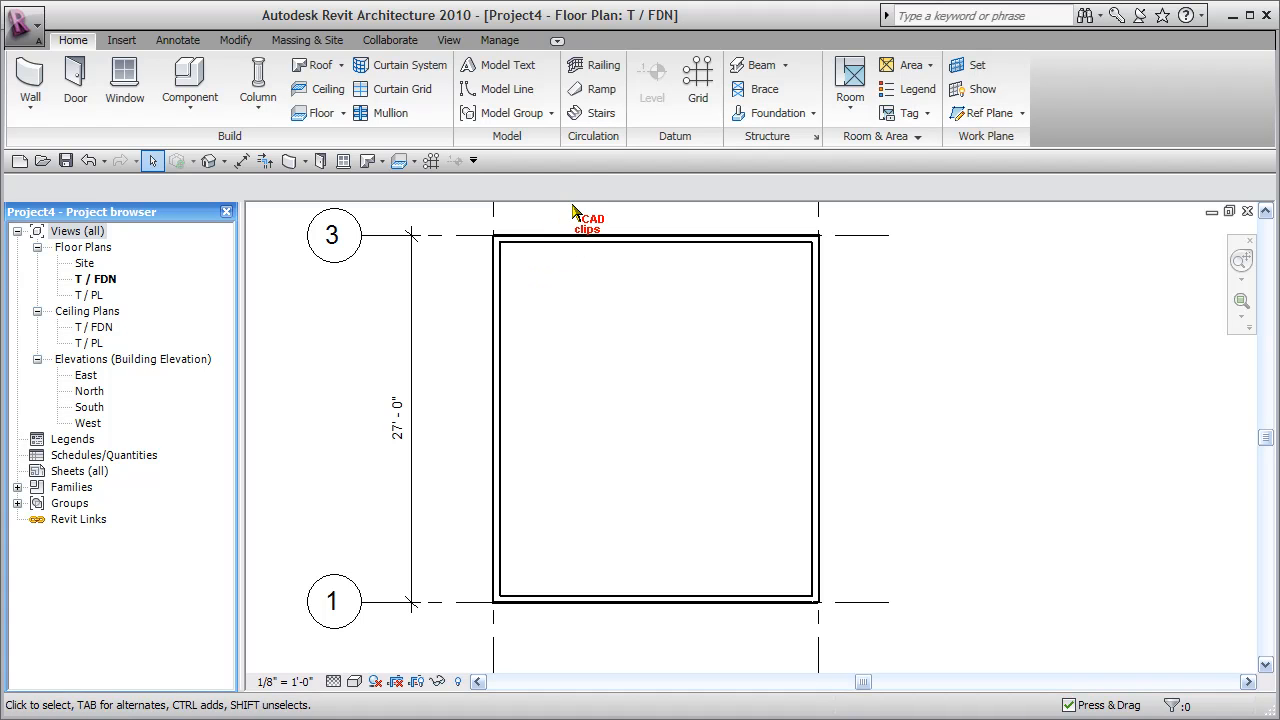
# Turn on Thin Lines and examine the wall layers at the corner of grids A and 1.
pyautogui.click(449, 40)
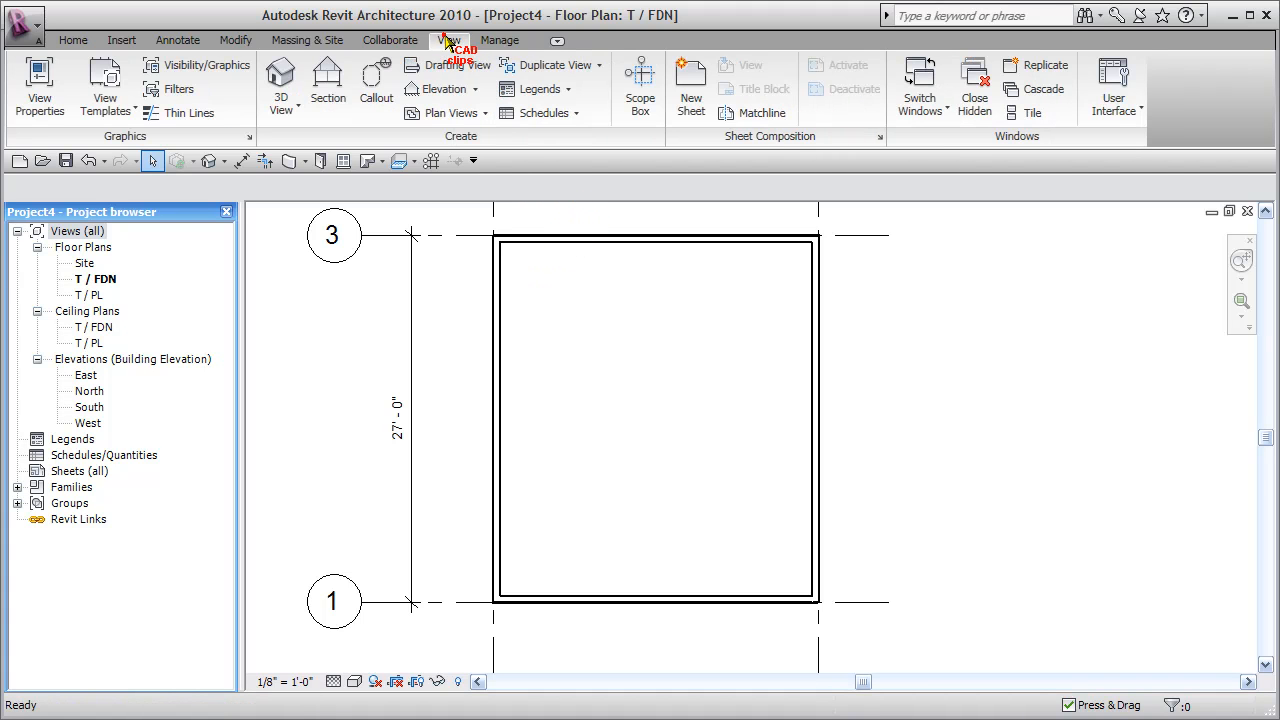
pyautogui.click(185, 113)
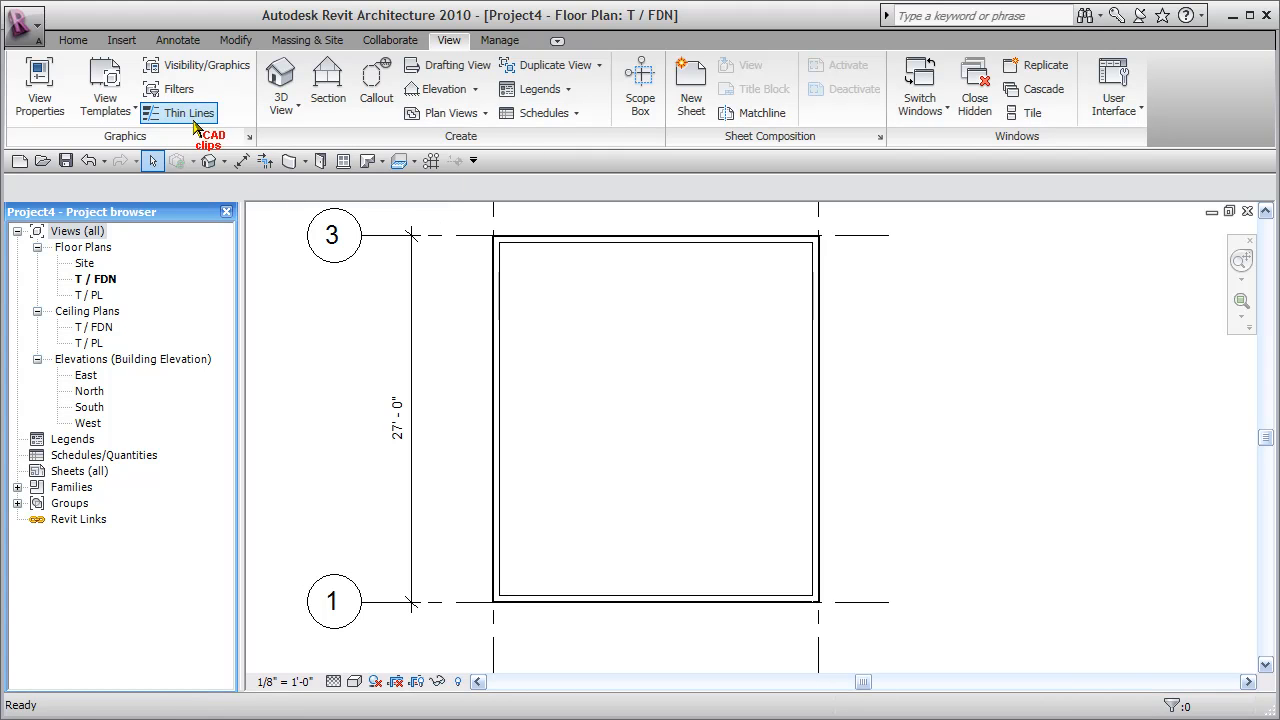
pyautogui.moveTo(583, 580); pyautogui.dragTo(616, 487, button='middle')
pyautogui.scroll(5, 540, 520)
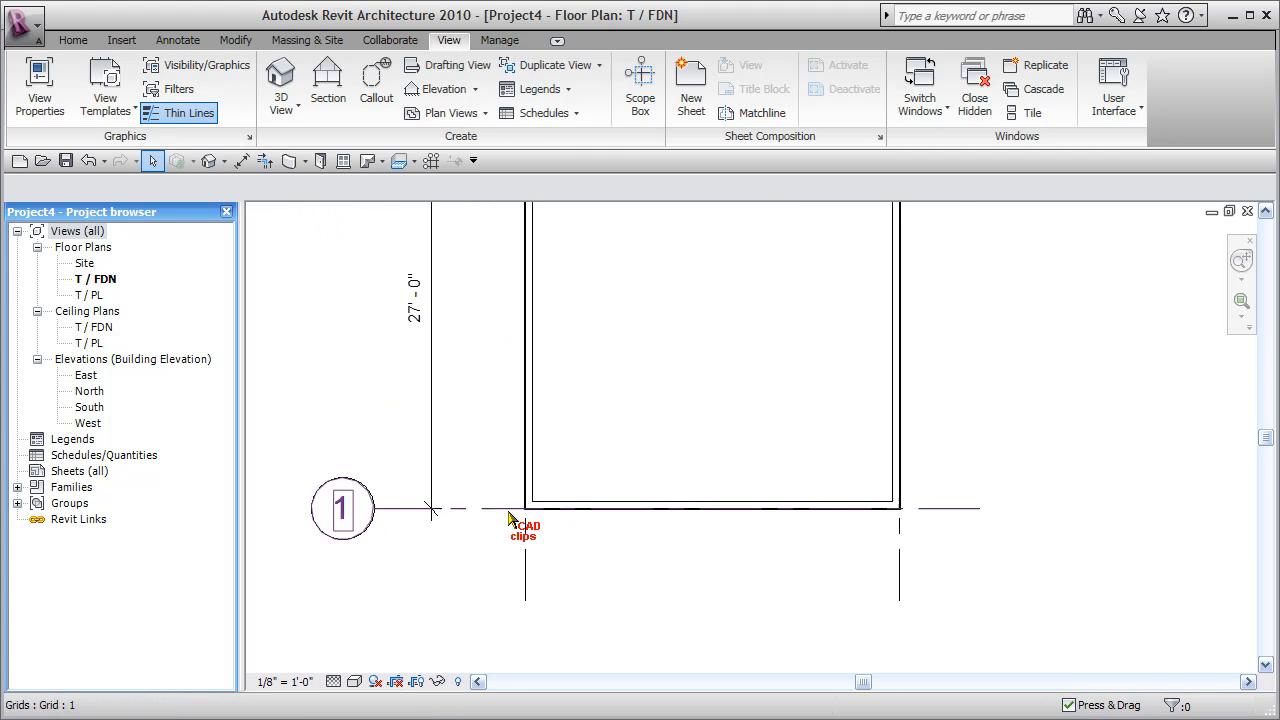
pyautogui.scroll(5, 540, 518)
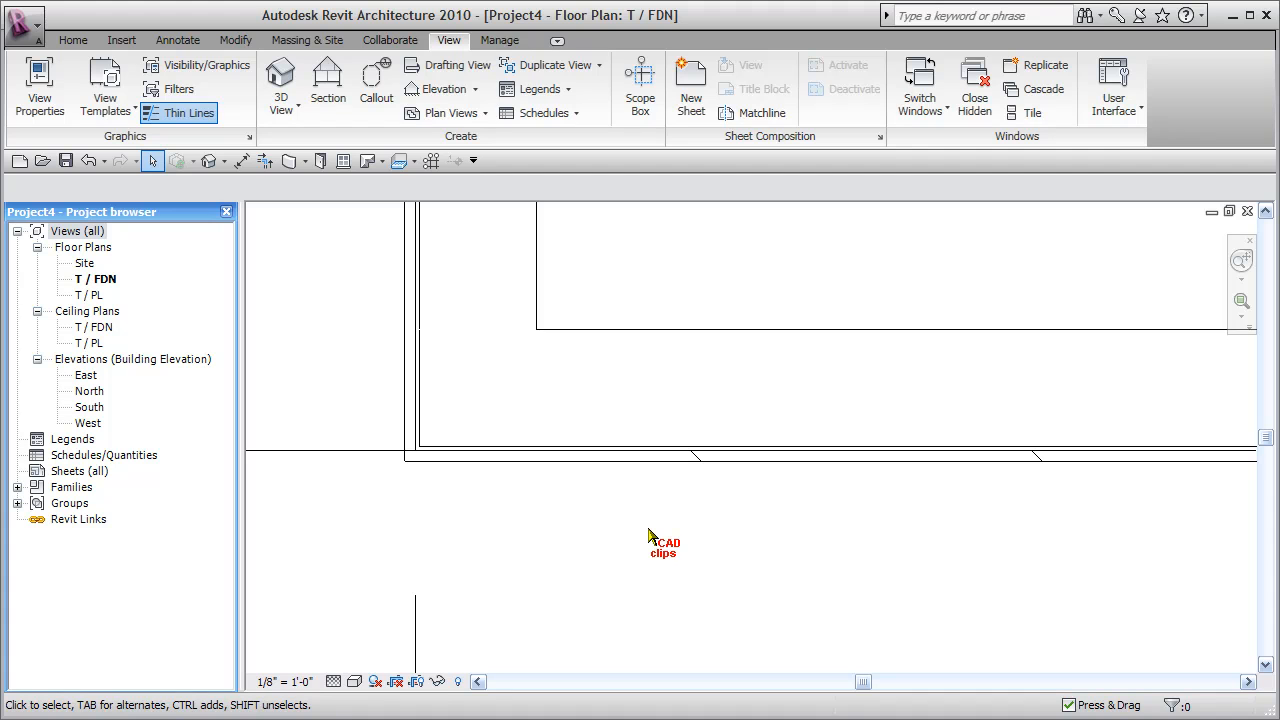
pyautogui.moveTo(551, 477); pyautogui.dragTo(576, 532, button='middle')
pyautogui.scroll(2, 471, 298)
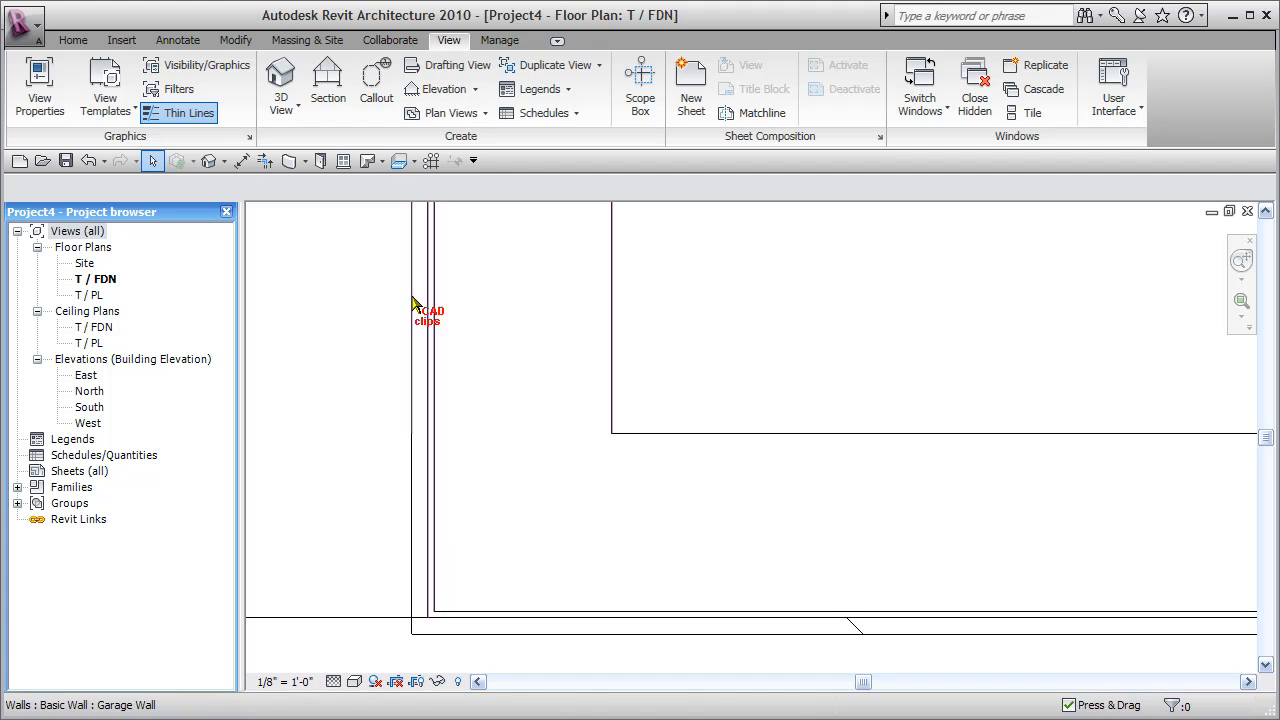
pyautogui.scroll(-4, 523, 356)
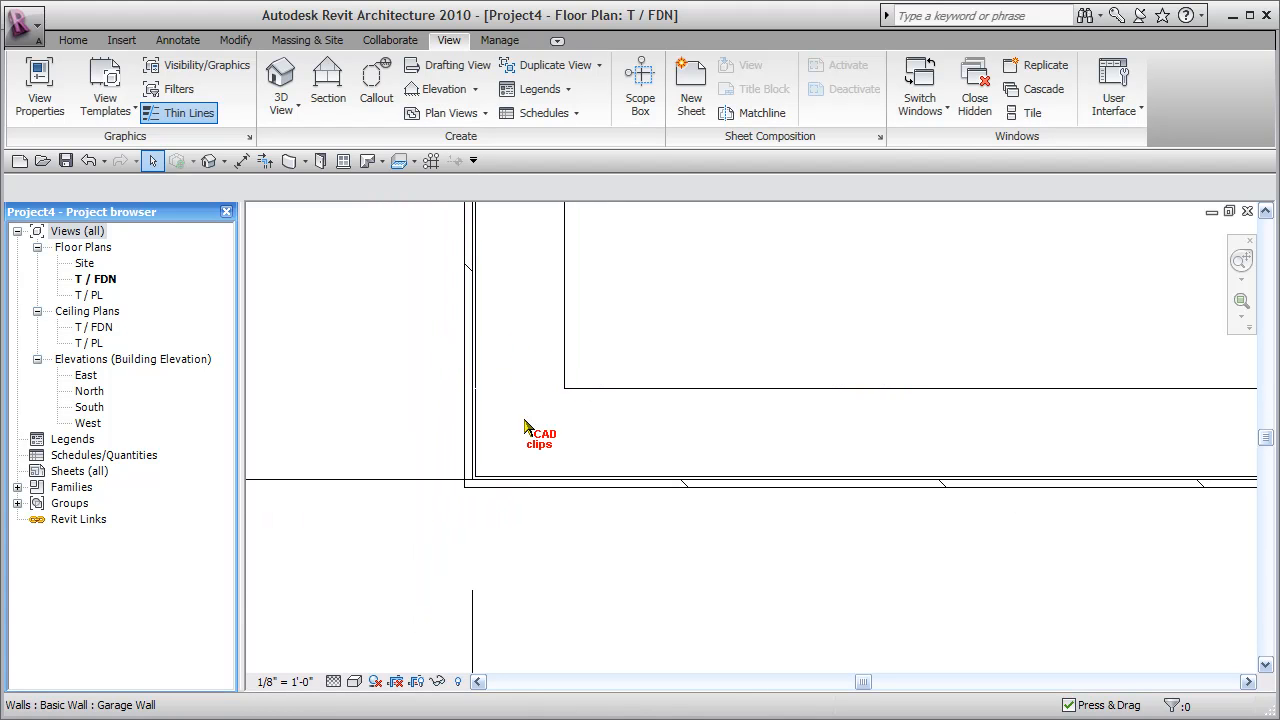
pyautogui.moveTo(551, 449); pyautogui.dragTo(520, 443, button='middle')
pyautogui.scroll(-2, 583, 362)
pyautogui.scroll(-2, 583, 362)
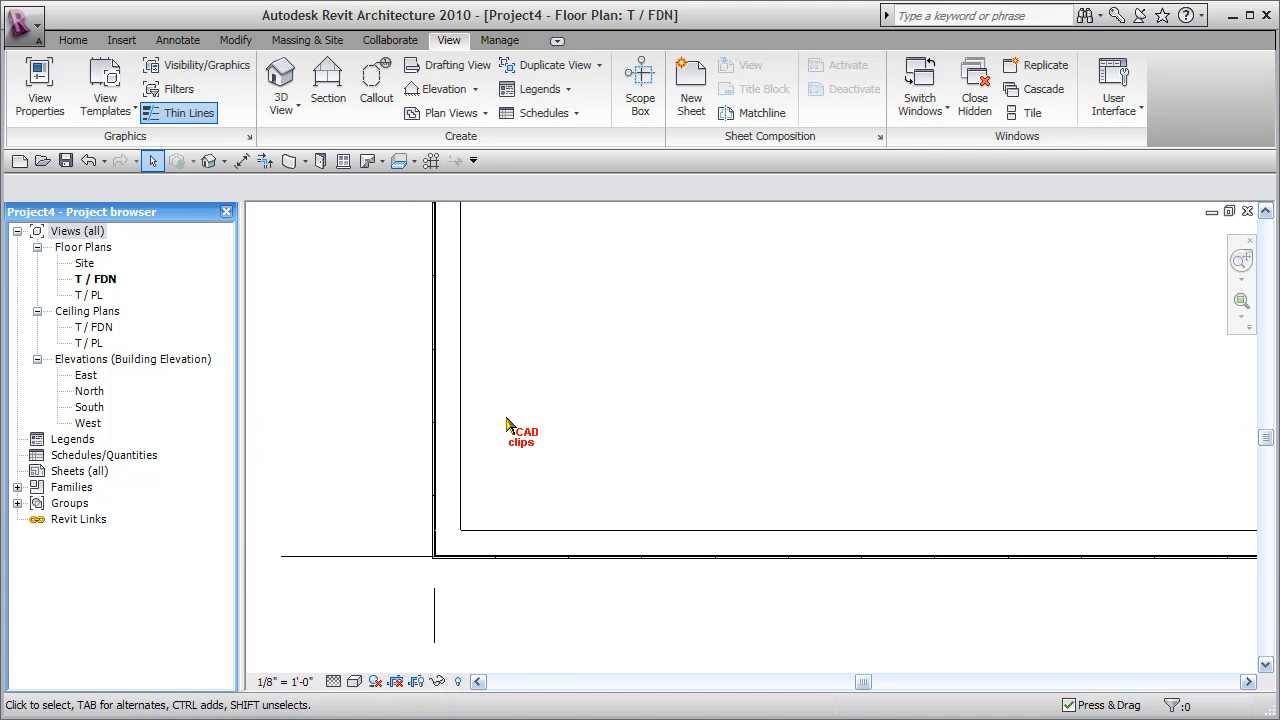
# Set the Wood - Sheathing layer of the Garage Wall type to 5/16" thick and check the wall layers at the plan corner.
pyautogui.click(459, 382)
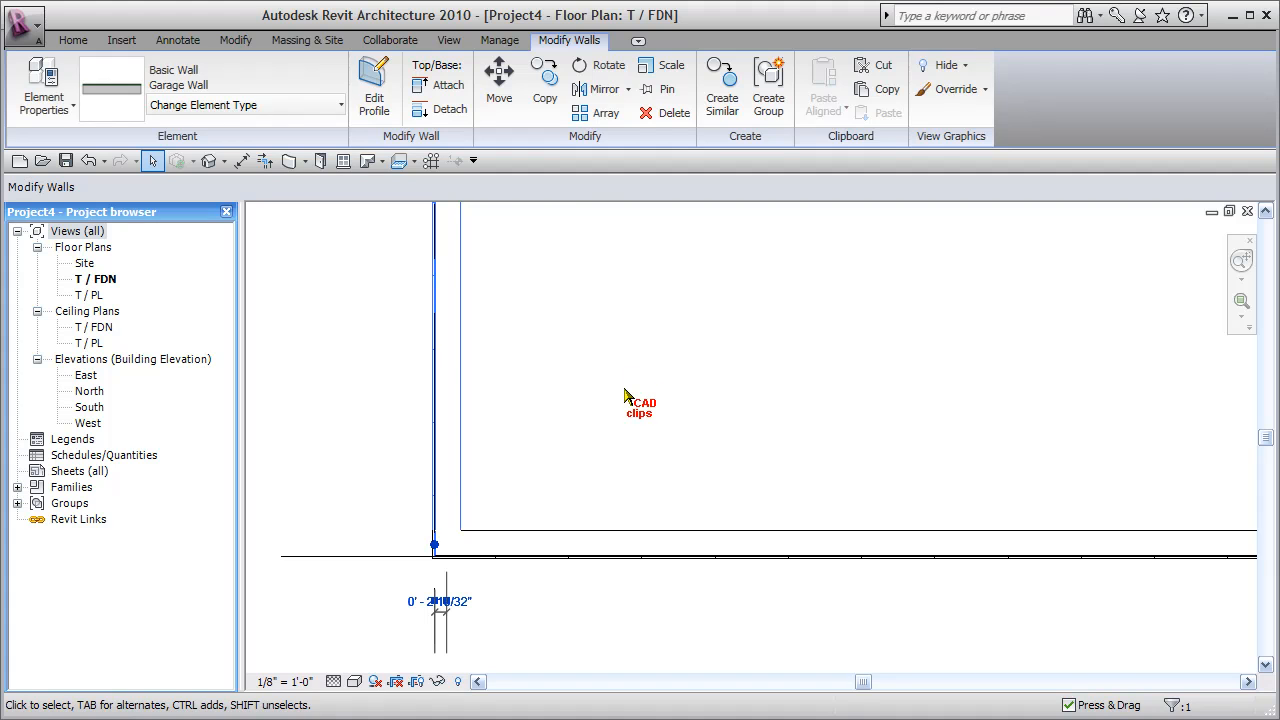
pyautogui.click(72, 100)
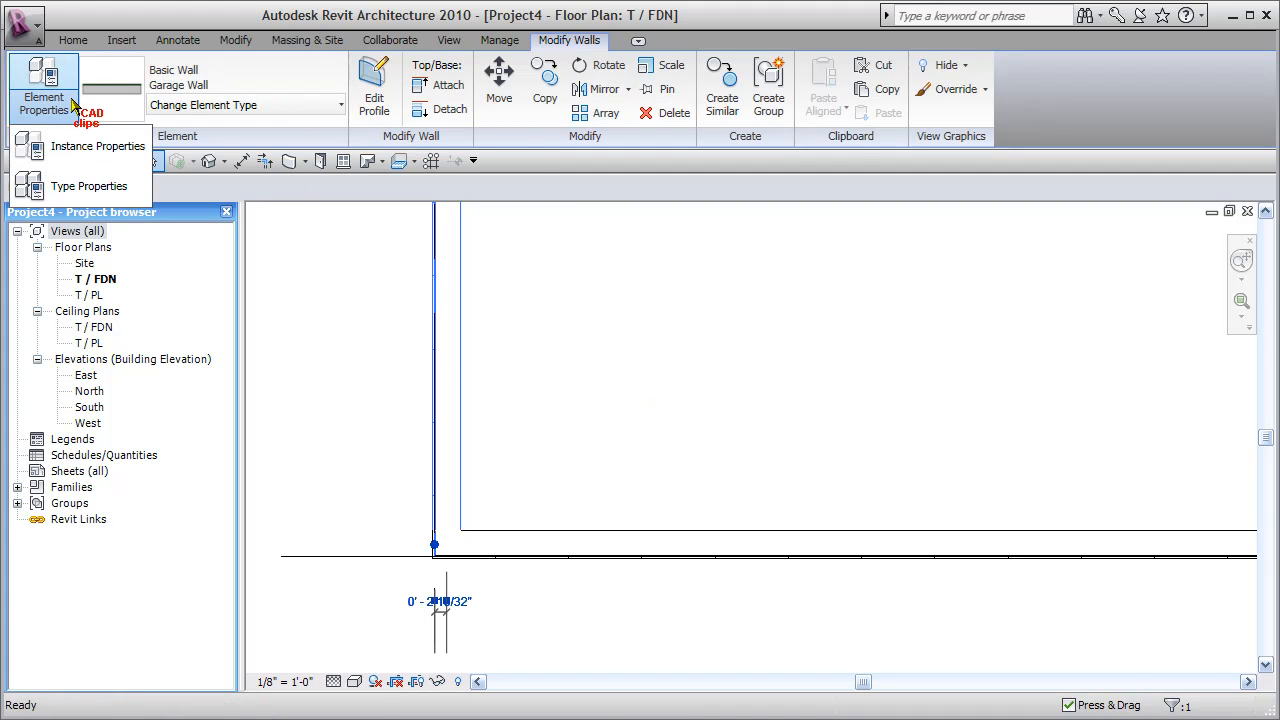
pyautogui.click(88, 186)
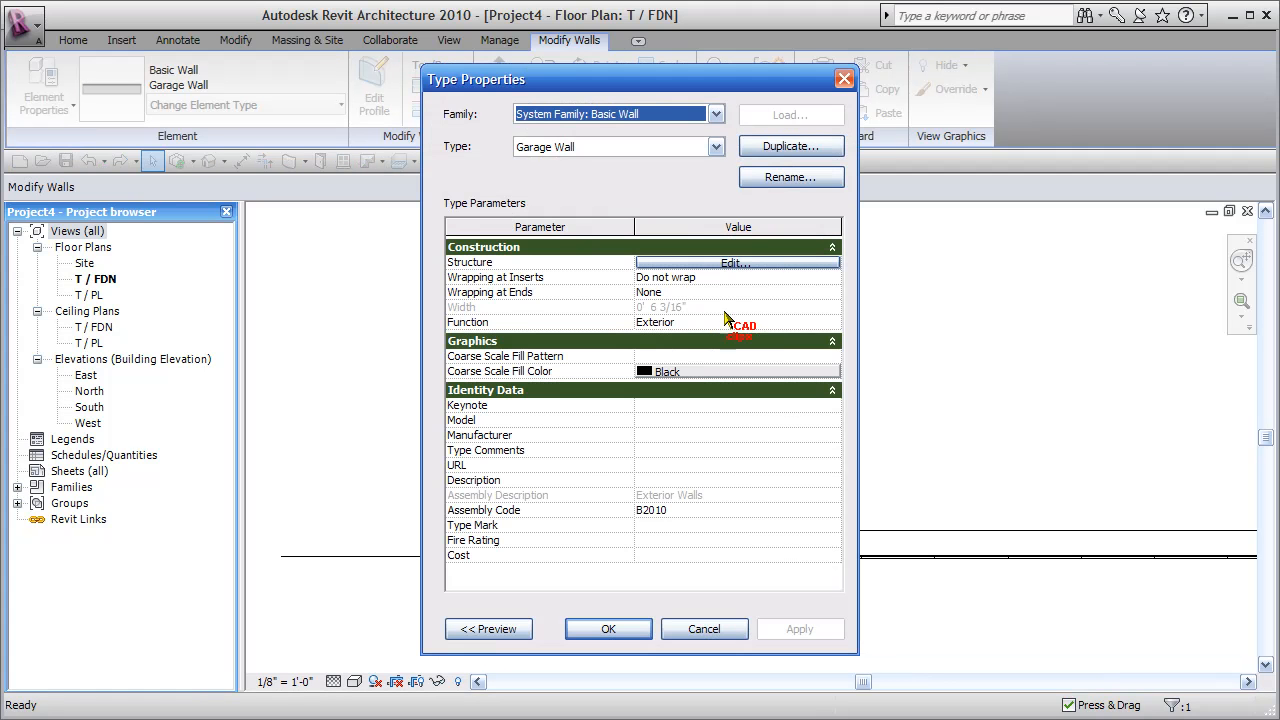
pyautogui.click(730, 263)
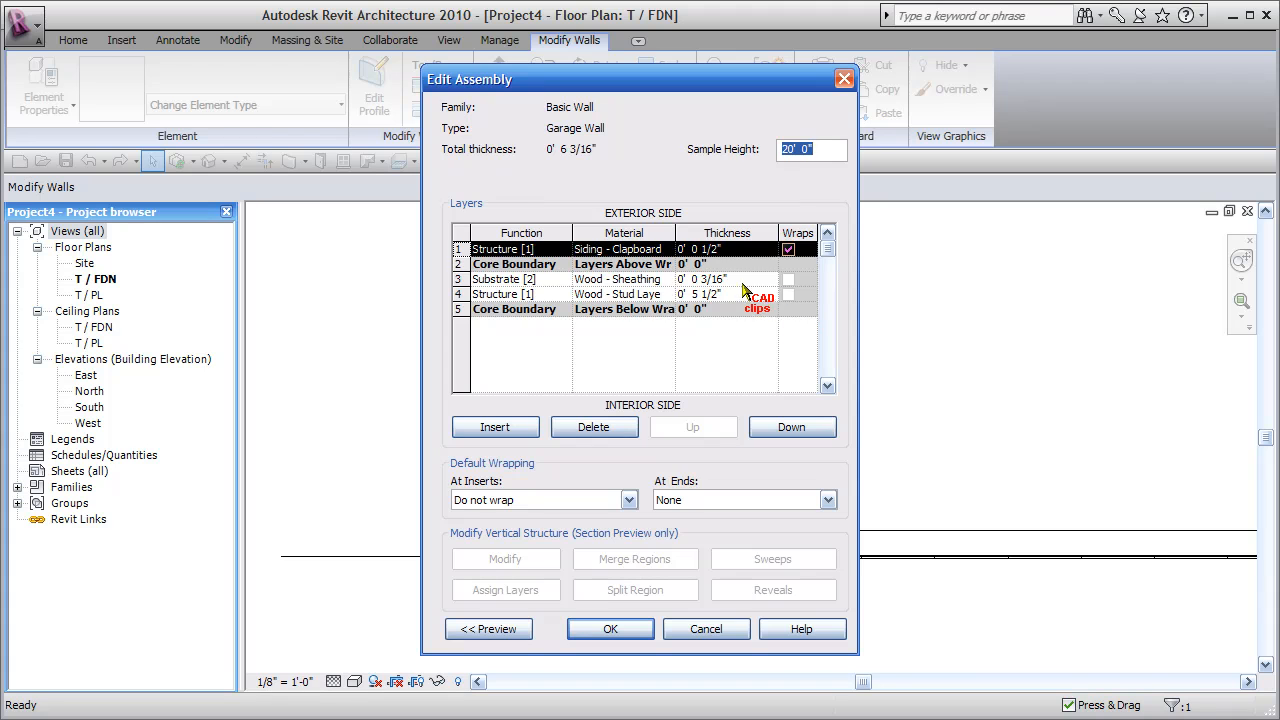
pyautogui.click(741, 281)
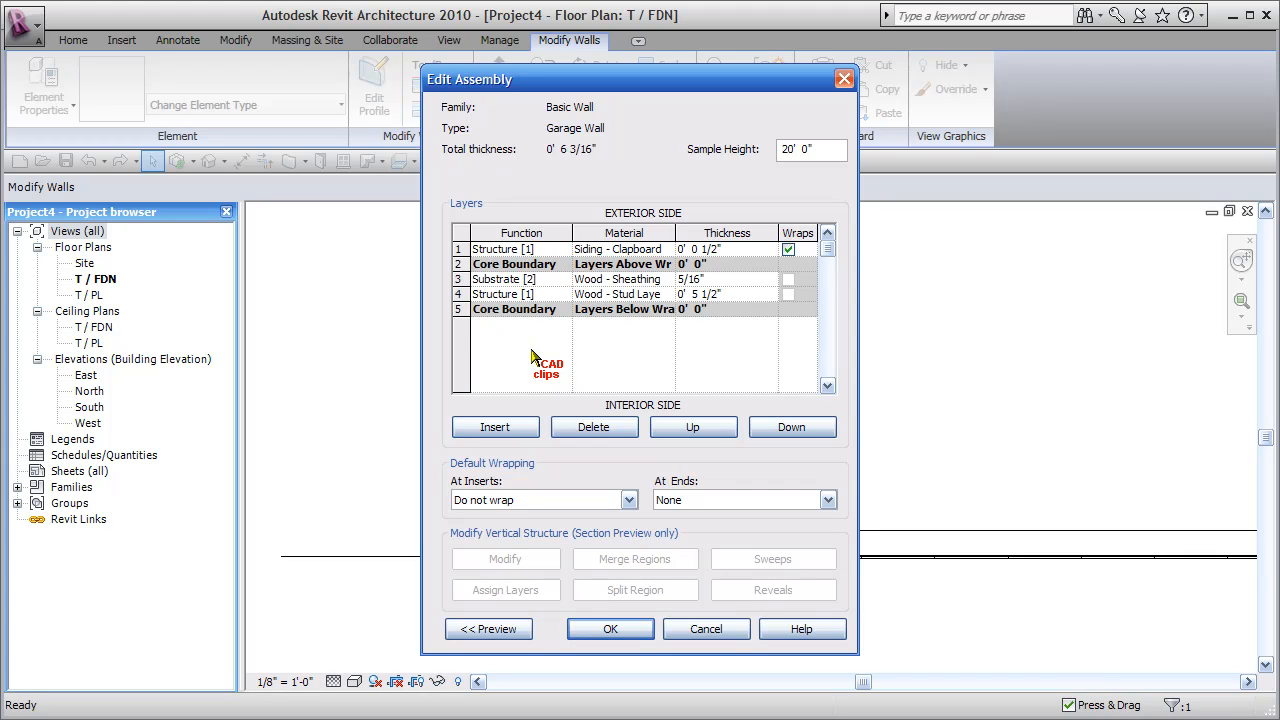
pyautogui.click(630, 637)
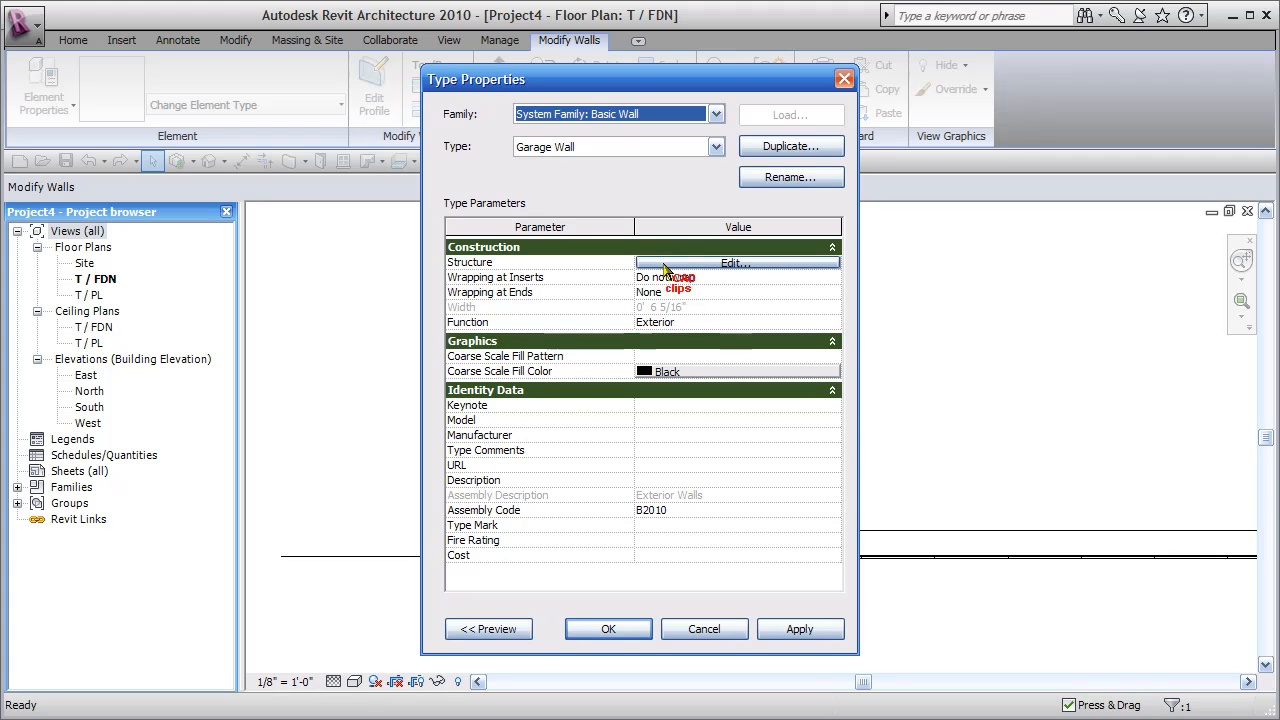
pyautogui.click(600, 628)
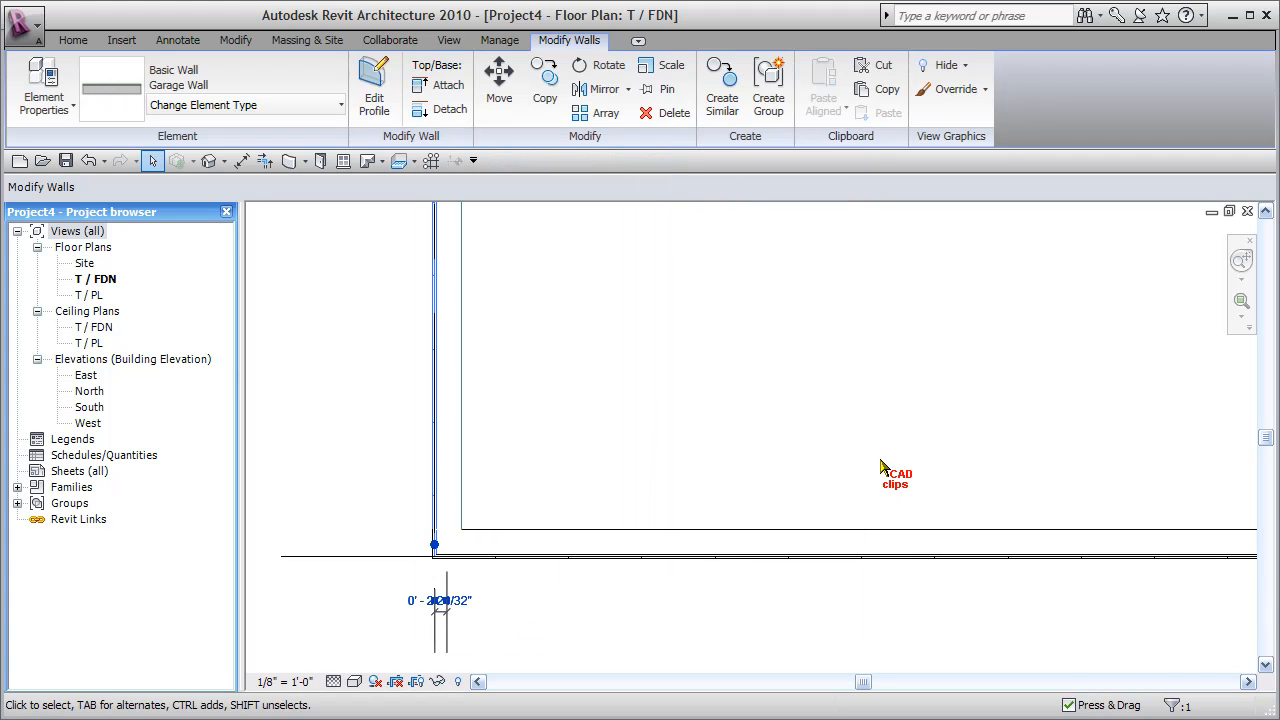
pyautogui.click(521, 440)
pyautogui.scroll(5, 440, 535)
pyautogui.scroll(2, 452, 530)
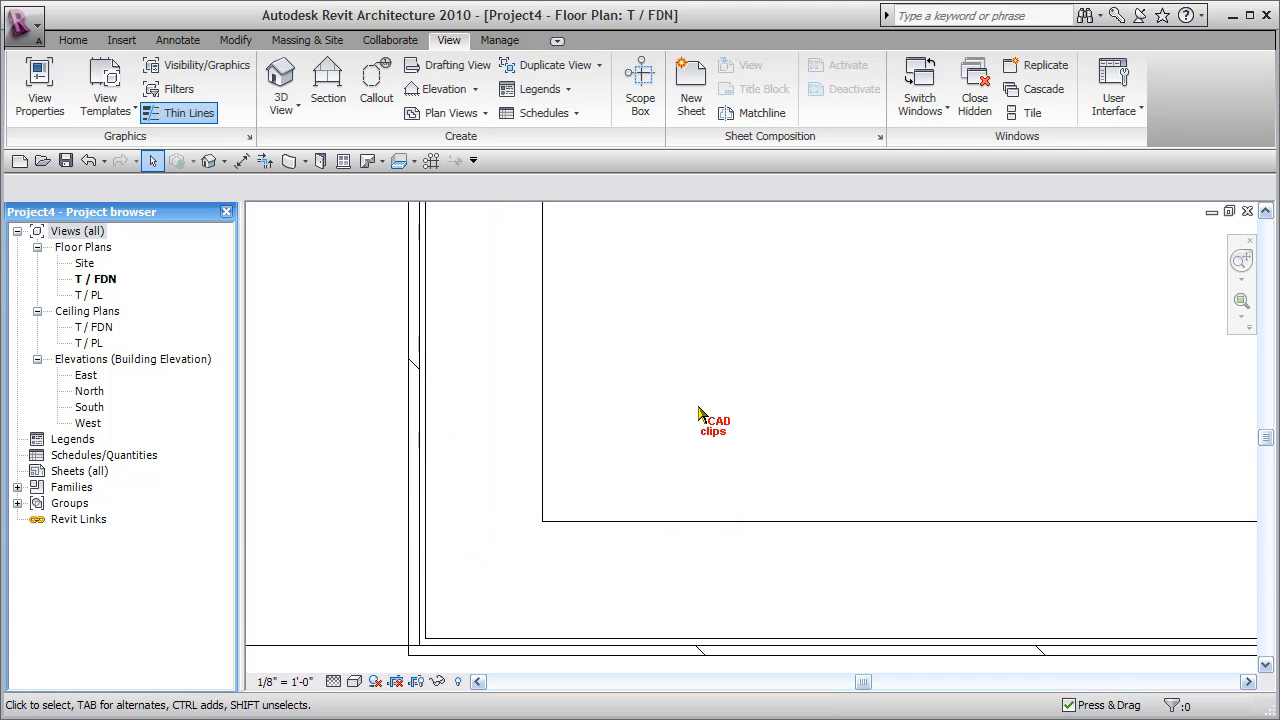
# Switch the floor plan's model graphics style from shaded back to an unshaded line display.
pyautogui.scroll(-3, 690, 418)
pyautogui.scroll(-3, 636, 418)
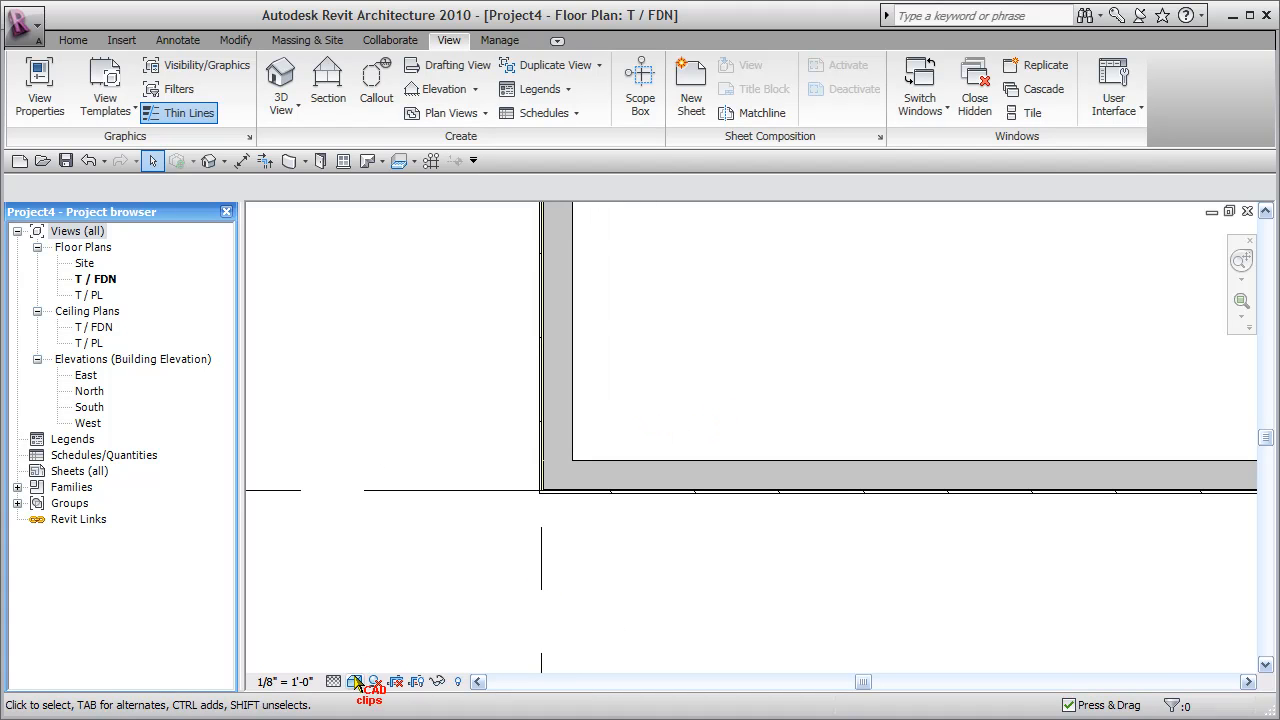
pyautogui.click(356, 681)
pyautogui.click(391, 608)
pyautogui.scroll(-3, 634, 594)
pyautogui.moveTo(622, 604)
pyautogui.mouseDown(button='middle')
pyautogui.moveTo(709, 531)
pyautogui.moveTo(614, 594)
pyautogui.mouseUp(button='middle')
pyautogui.scroll(-1, 714, 506)
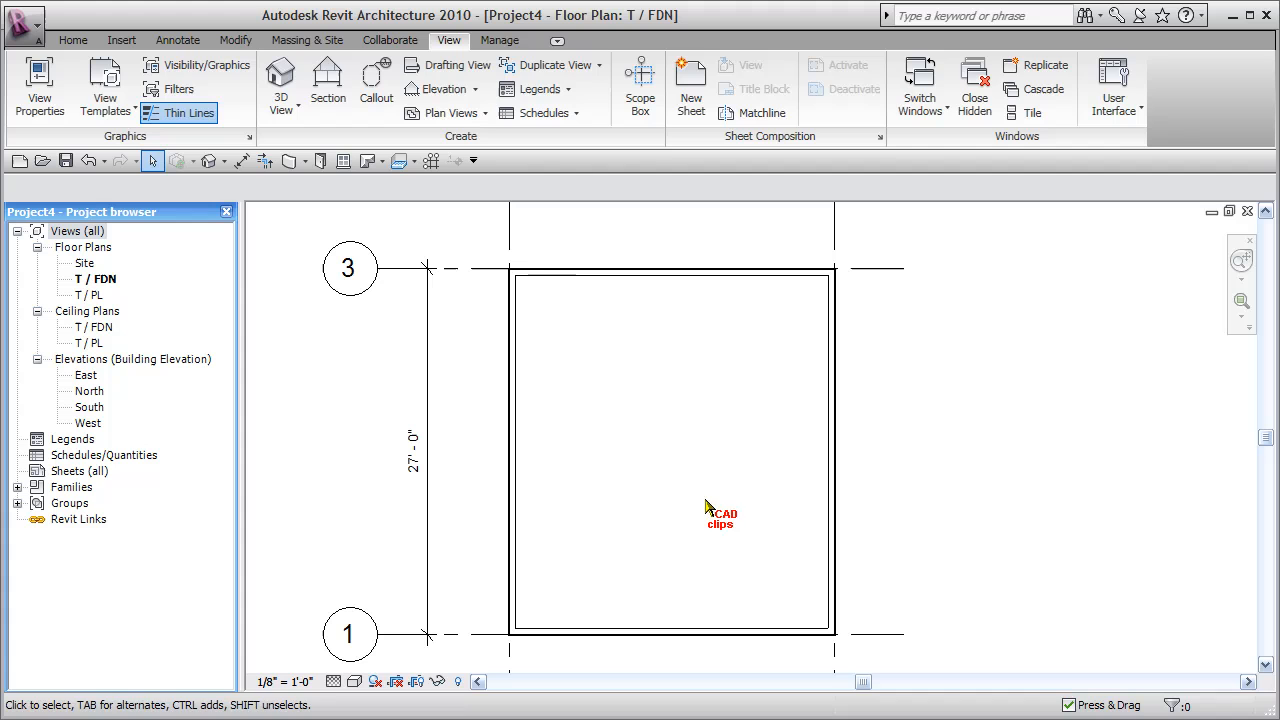
# Check the location line and the base and top constraints in the instance properties of the garage wall along grid A.
pyautogui.click(512, 333)
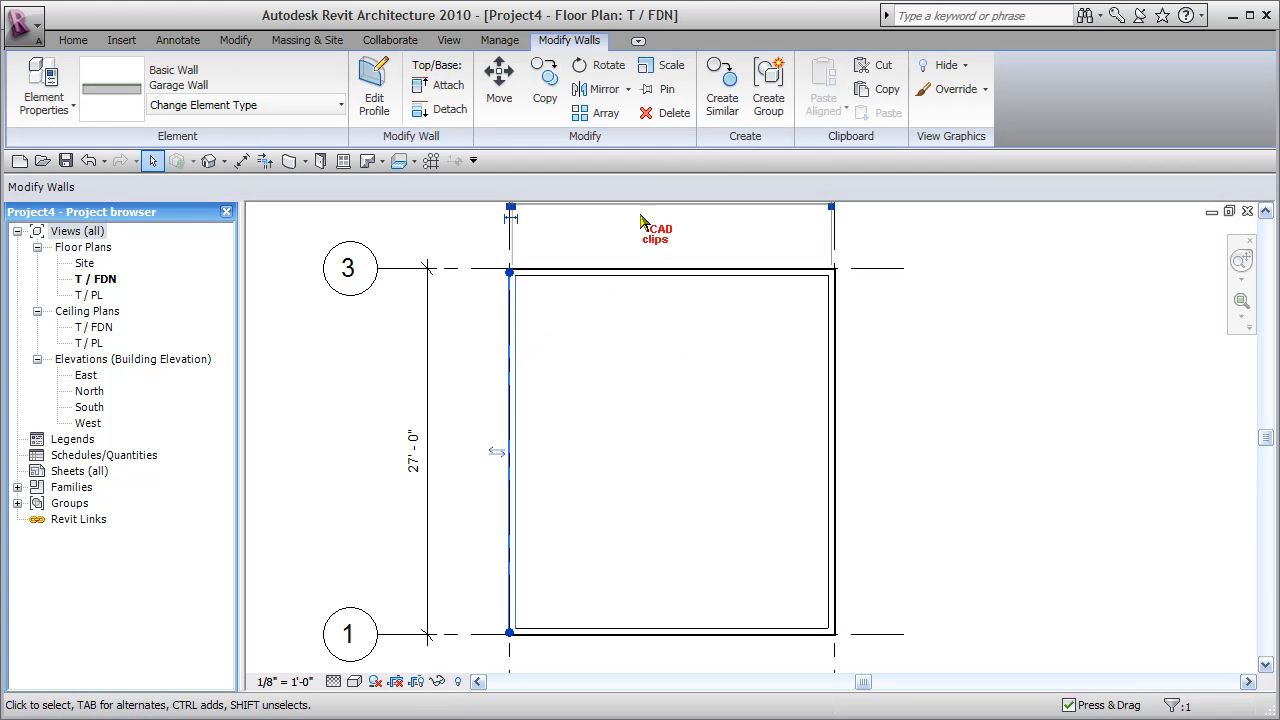
pyautogui.click(62, 76)
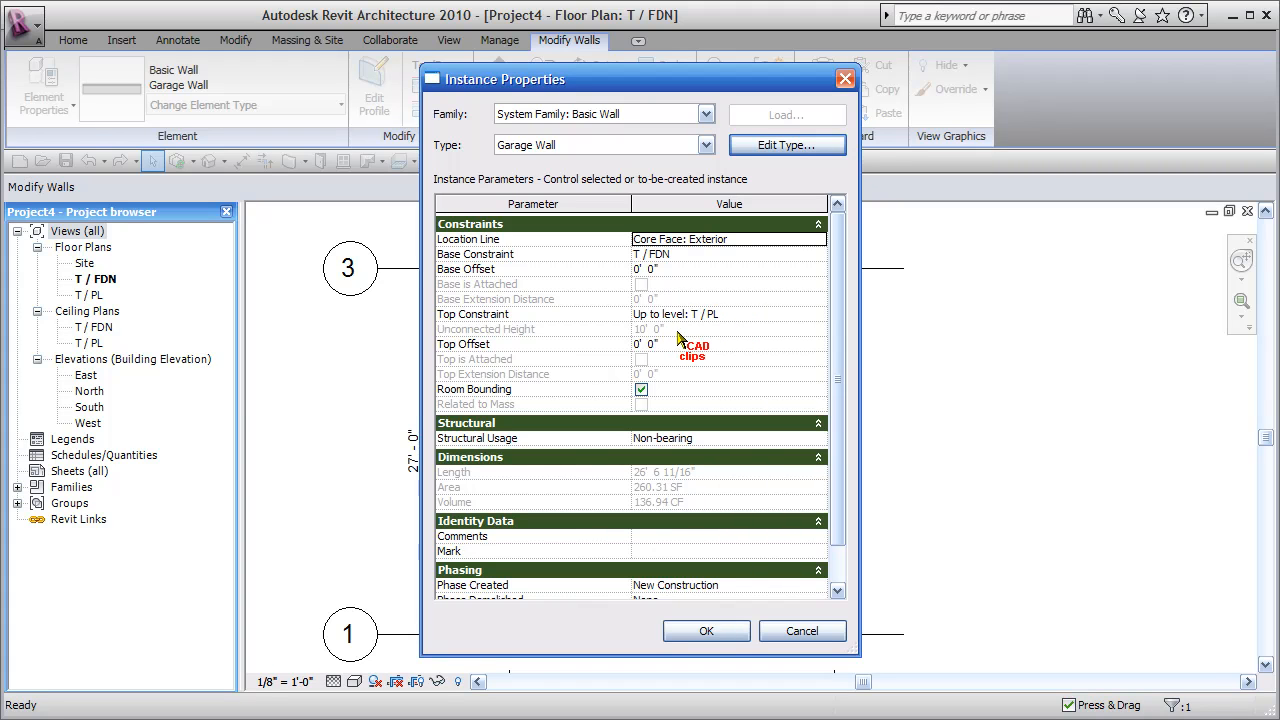
pyautogui.click(706, 631)
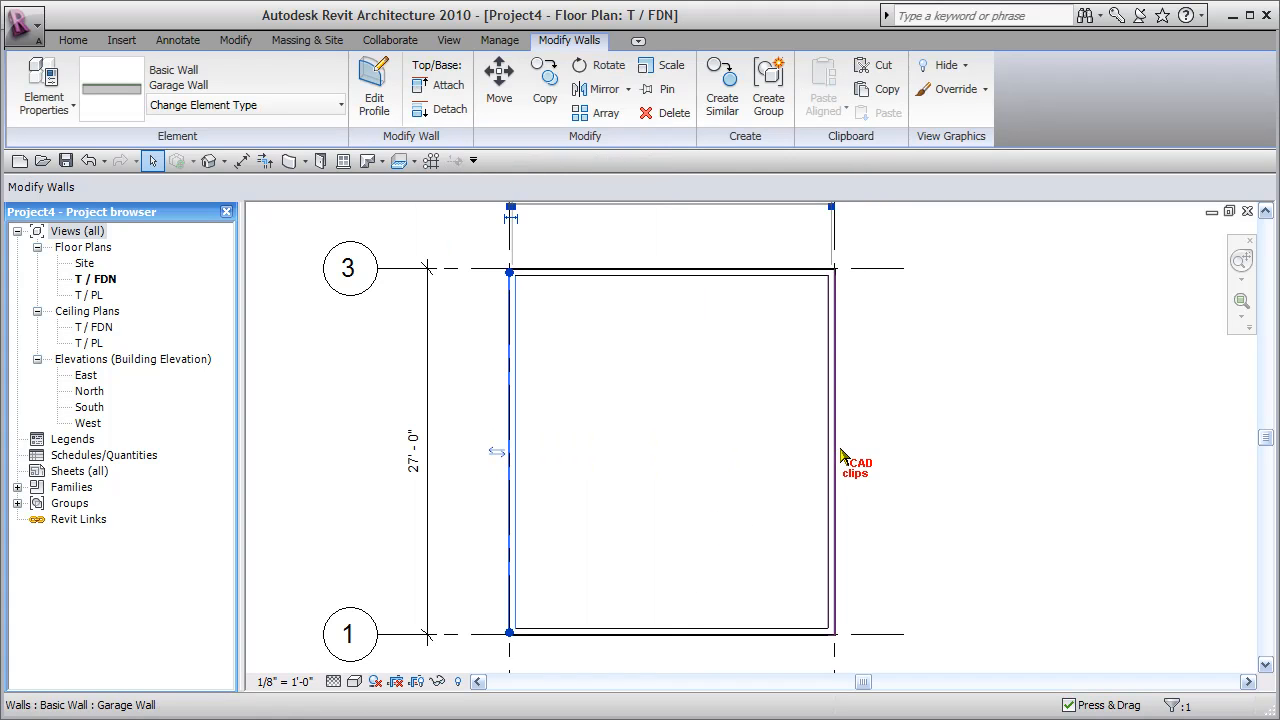
pyautogui.click(906, 458)
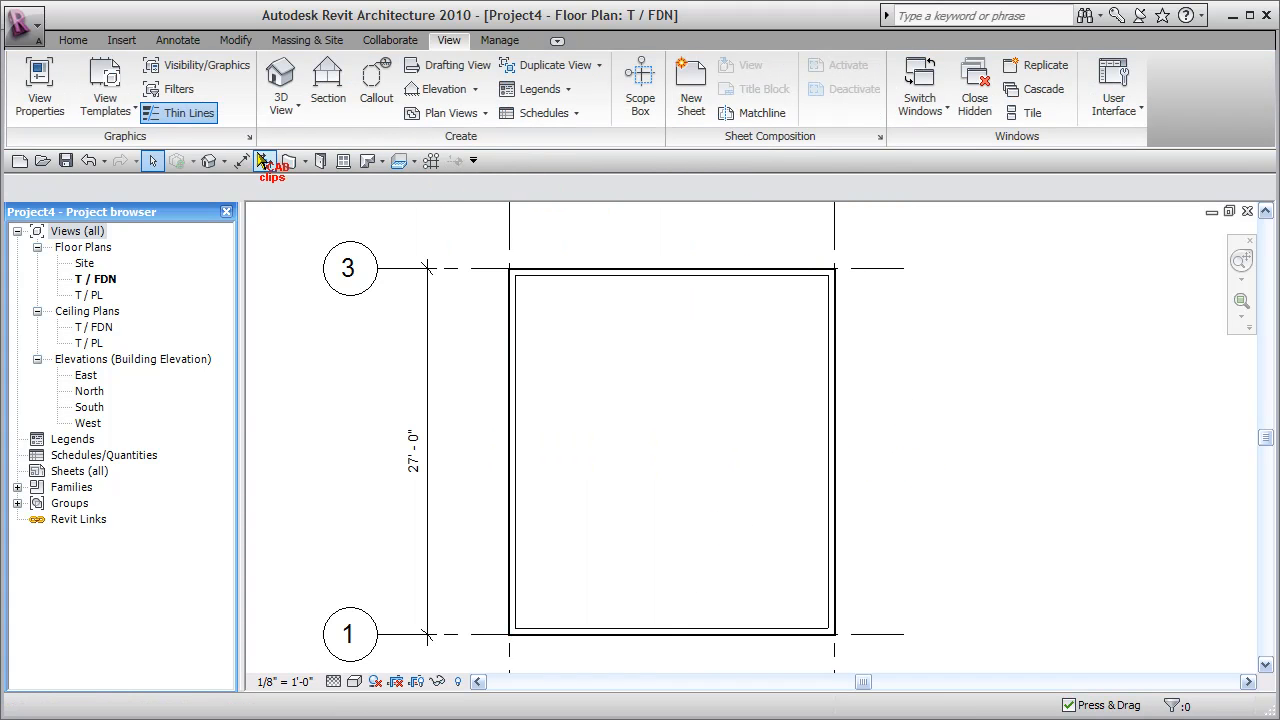
# Open the default 3D view and orbit around the garage walls to examine their clapboard siding from outside.
pyautogui.click(208, 161)
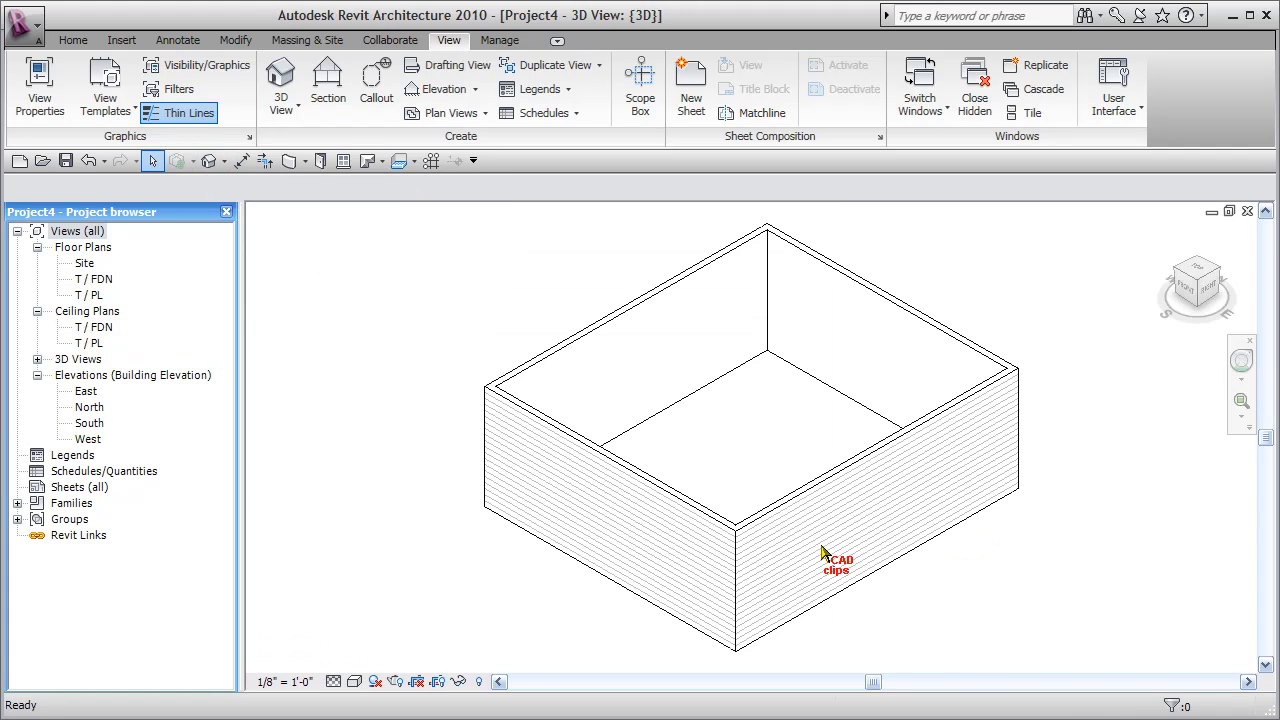
pyautogui.keyDown('shift'); pyautogui.moveTo(913, 596); pyautogui.dragTo(935, 558, button='middle'); pyautogui.keyUp('shift')
pyautogui.scroll(1, 791, 477)
pyautogui.scroll(3, 791, 477)
pyautogui.scroll(-3, 793, 474)
pyautogui.scroll(1, 793, 474)
pyautogui.moveTo(808, 484); pyautogui.dragTo(815, 512, button='middle')
pyautogui.moveTo(1009, 544); pyautogui.dragTo(1000, 552, button='middle')
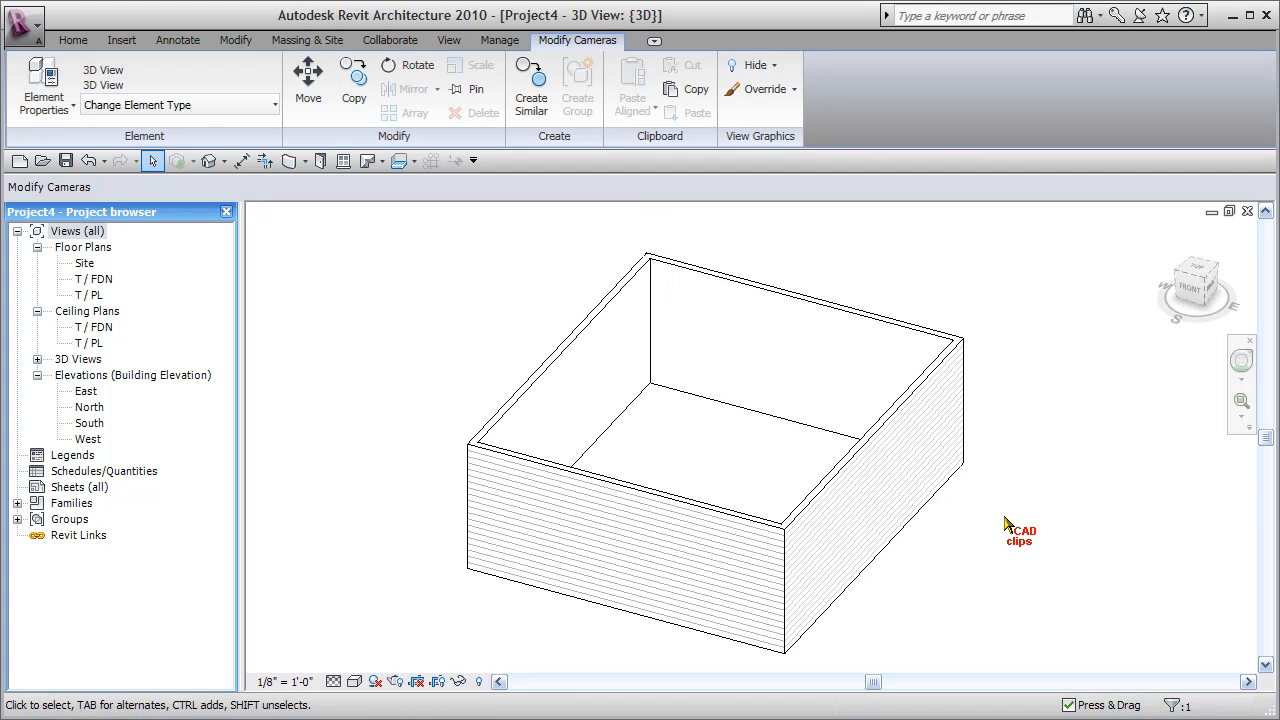